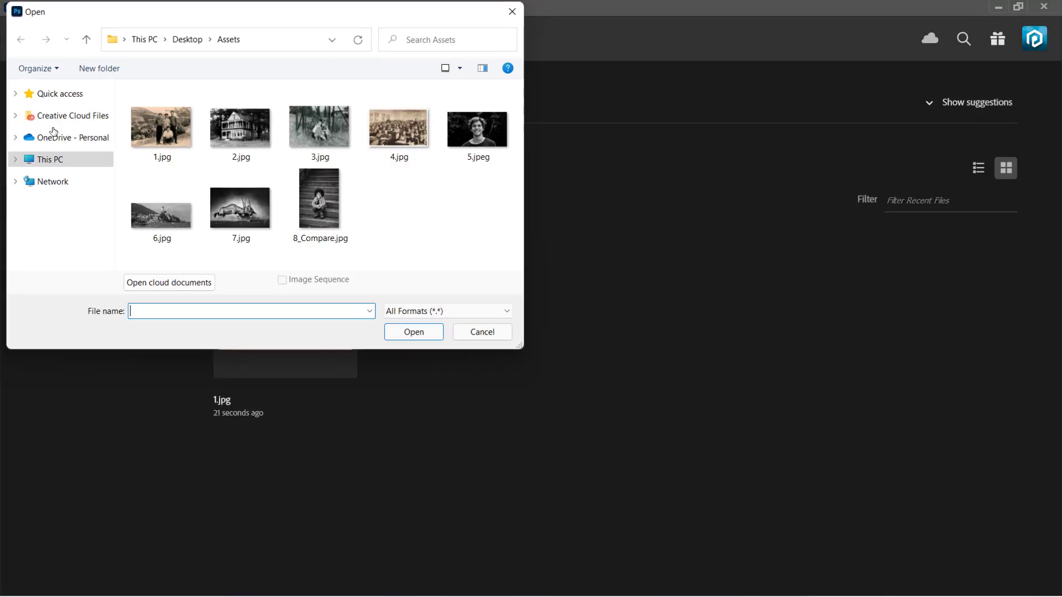
Open 1.jpg from the Desktop Assets folder
{"action": "left_click", "coordinate": [158, 131]}
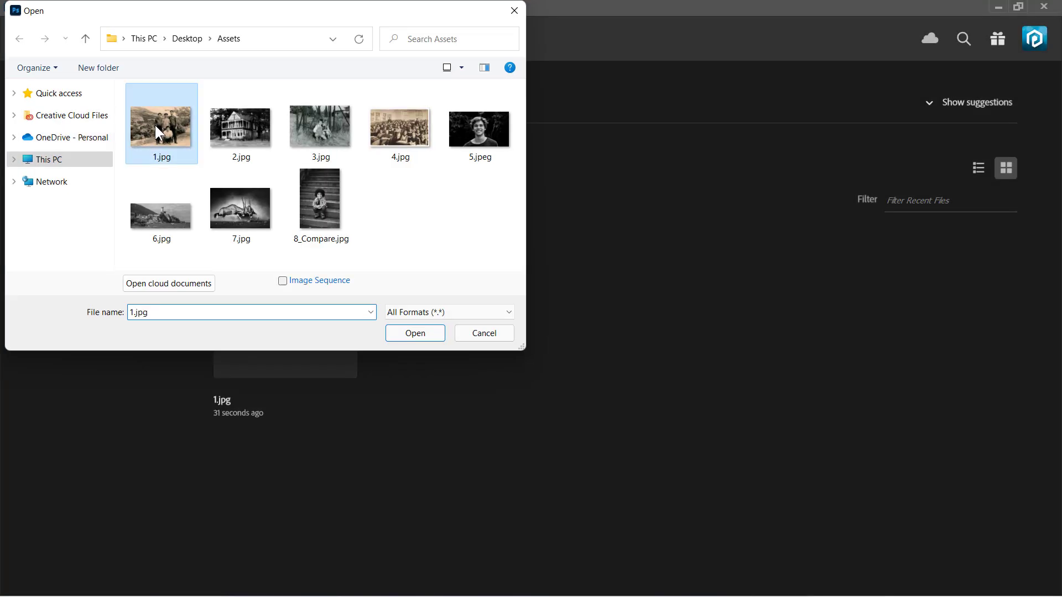
{"action": "left_click", "coordinate": [415, 332]}
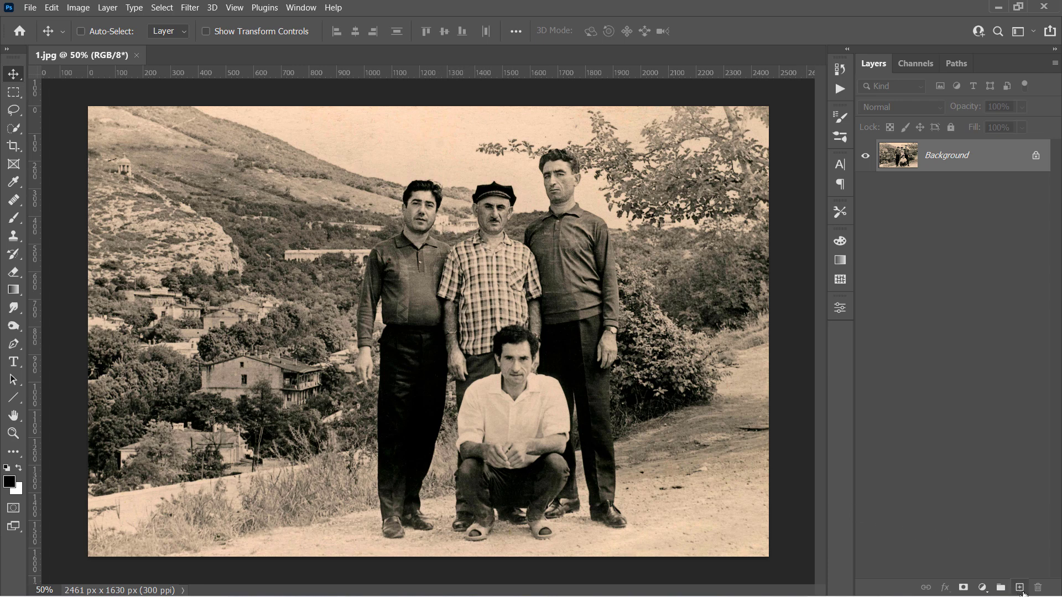
Add a new empty layer and set the brush foreground colour to dark green
{"action": "left_click", "coordinate": [1020, 588]}
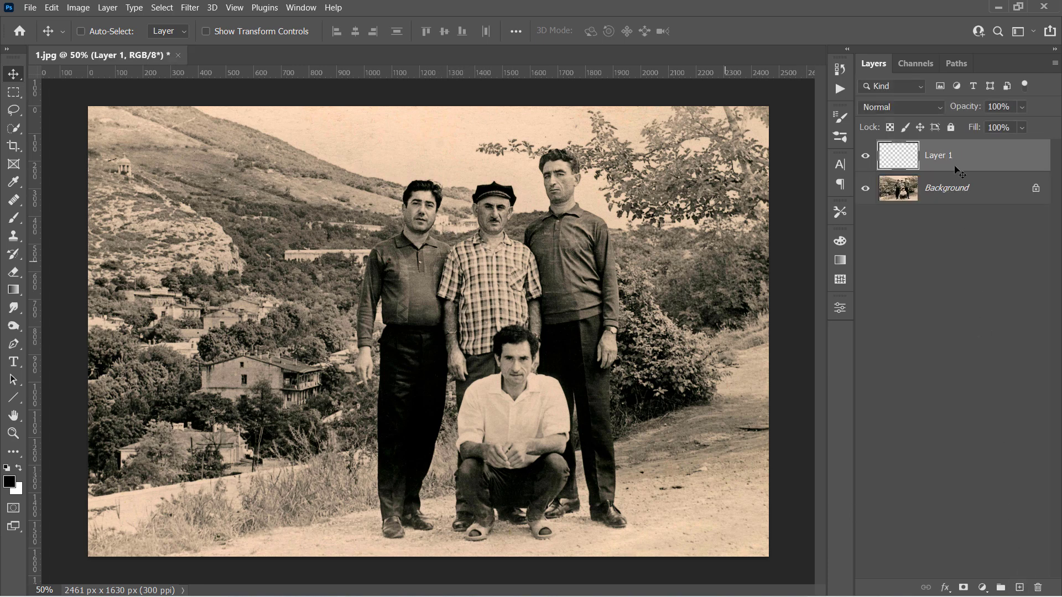
{"action": "left_click", "coordinate": [14, 219]}
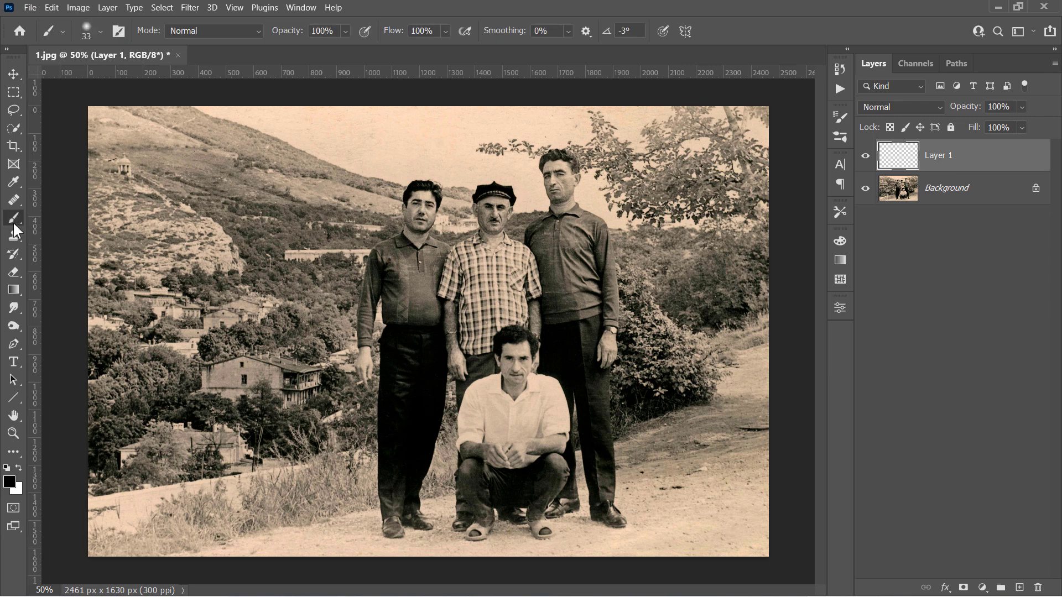
{"action": "left_click", "coordinate": [10, 481]}
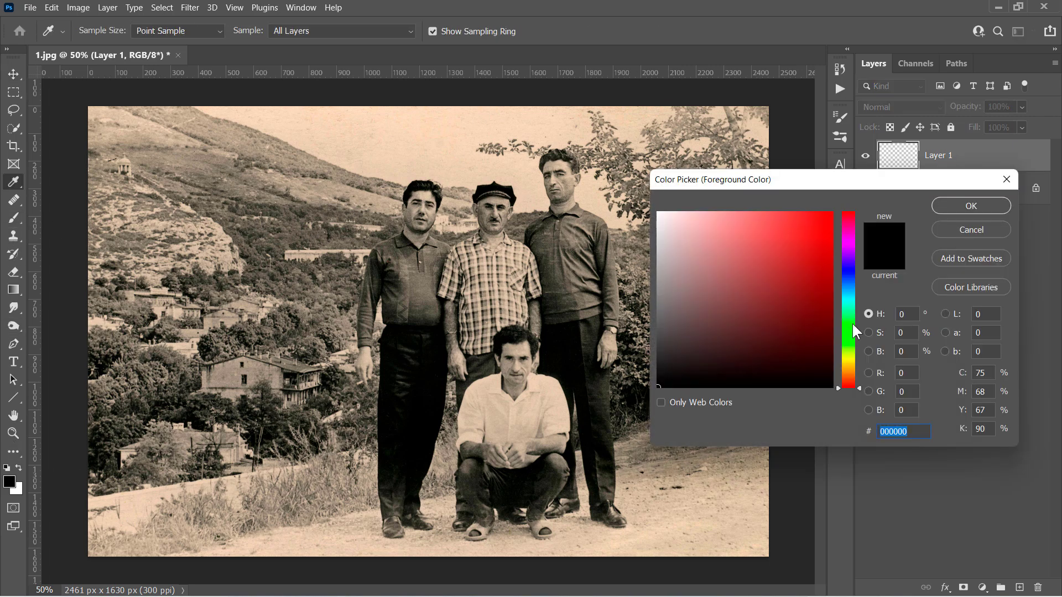
{"action": "left_click_drag", "start_coordinate": [848, 323], "coordinate": [850, 344]}
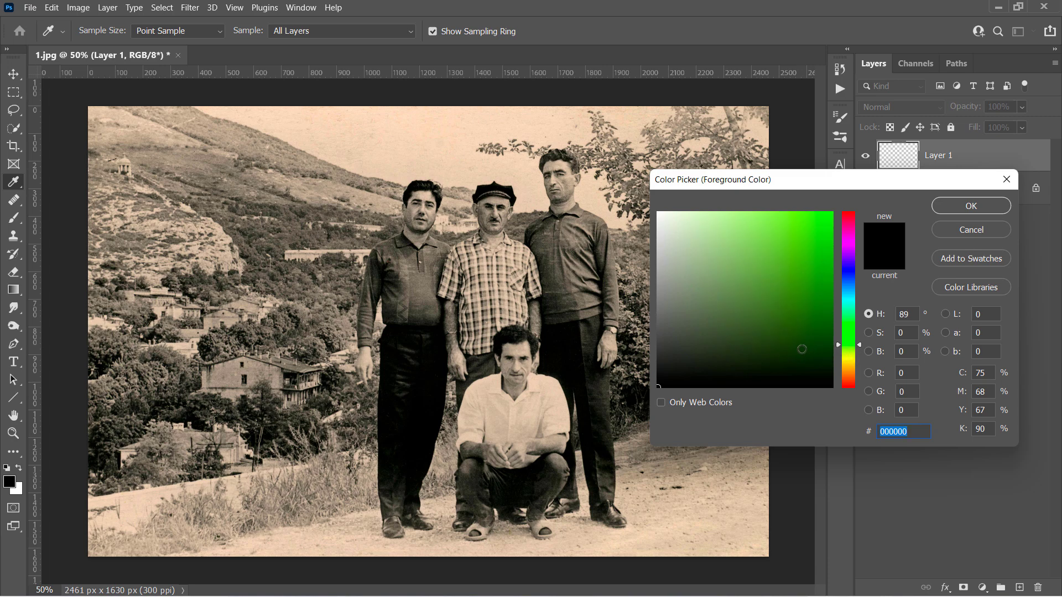
{"action": "left_click", "coordinate": [802, 349]}
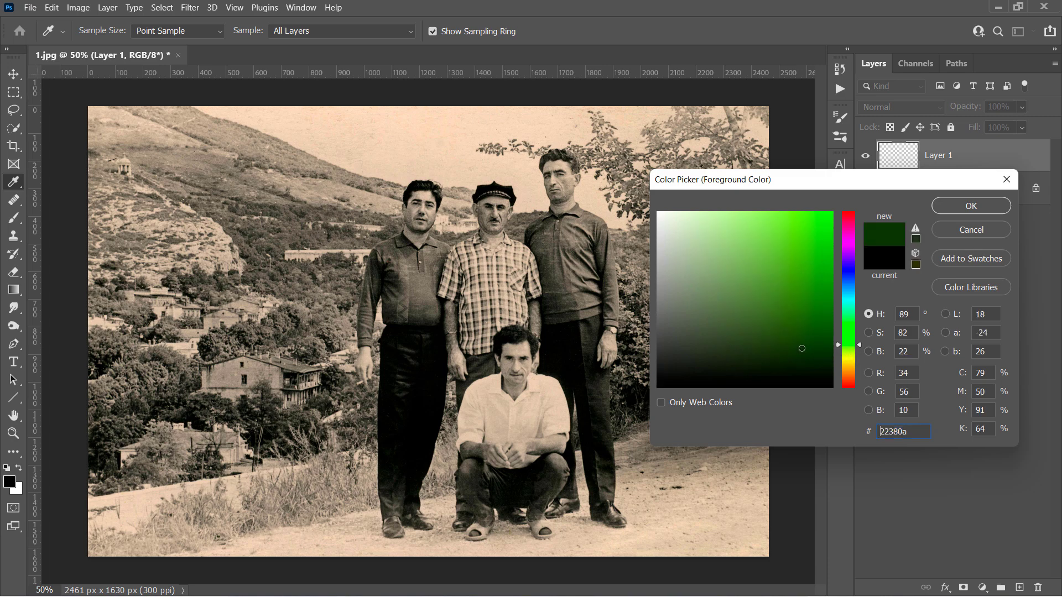
{"action": "left_click", "coordinate": [957, 205]}
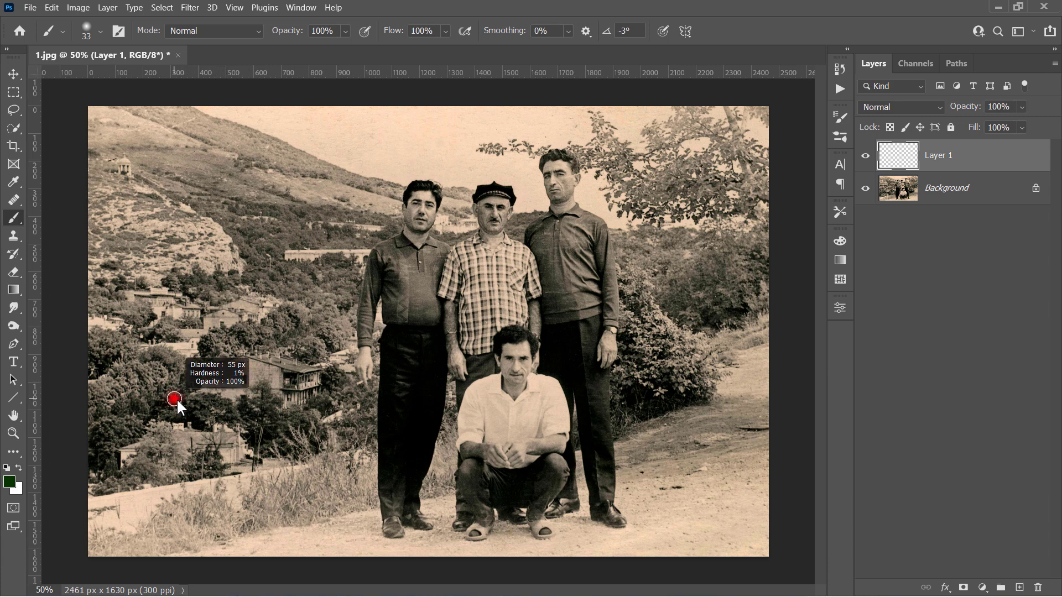
Paint dark green over the trees left of the house with an enlarged brush
{"action": "key", "text": "bracketright"}
{"action": "mouse_move", "coordinate": [174, 378]}
{"action": "left_mouse_down"}
{"action": "mouse_move", "coordinate": [135, 395]}
{"action": "mouse_move", "coordinate": [100, 461]}
{"action": "left_mouse_up"}
{"action": "left_click_drag", "start_coordinate": [160, 408], "coordinate": [224, 407]}
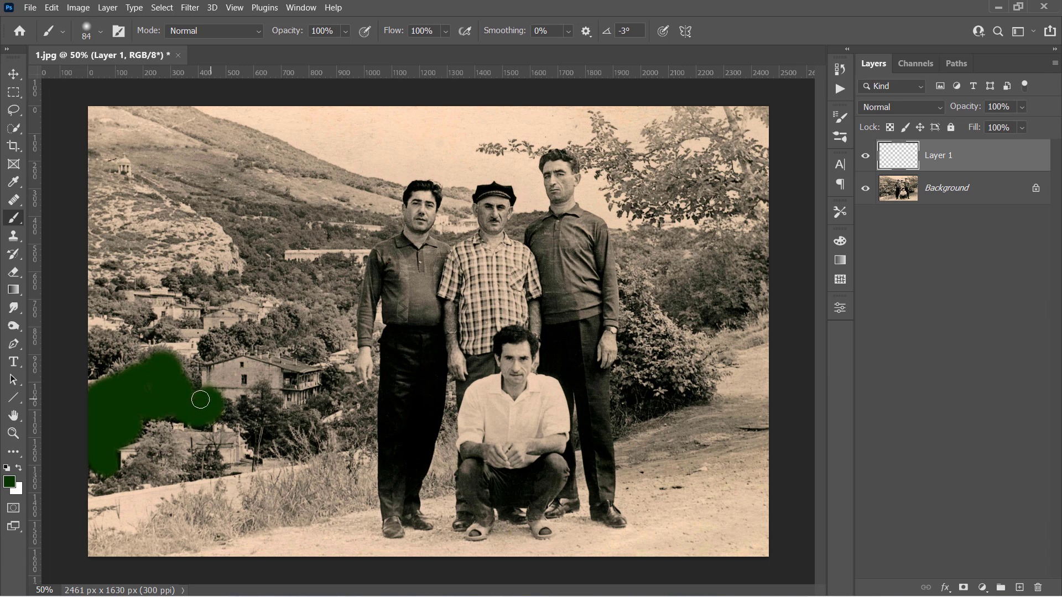
Set the paint layer to Color blend mode and paint the trees beside and behind the house green
{"action": "left_click", "coordinate": [901, 107]}
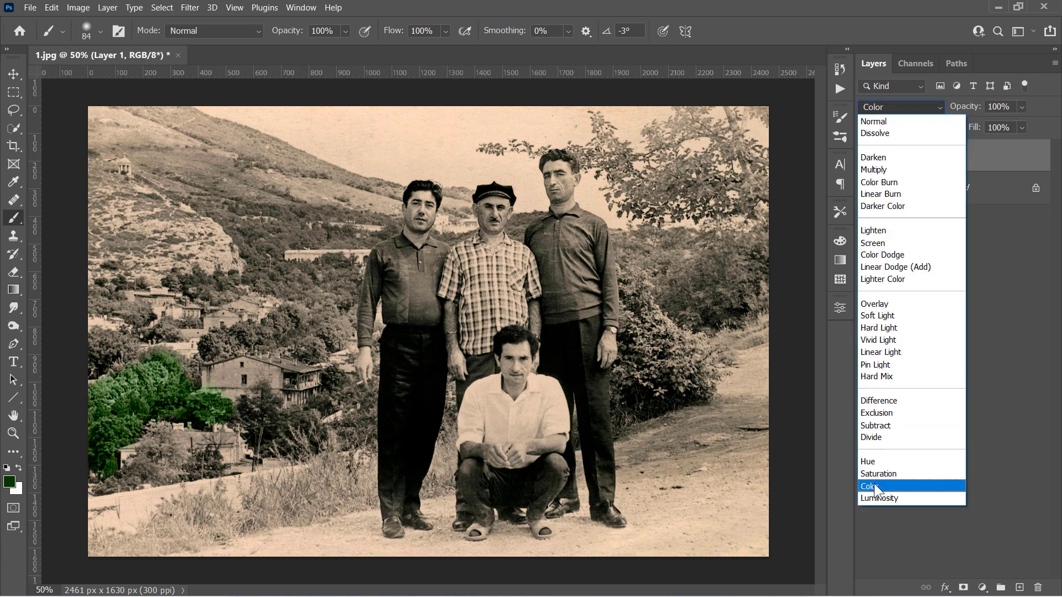
{"action": "left_click", "coordinate": [874, 485]}
{"action": "mouse_move", "coordinate": [265, 422]}
{"action": "left_mouse_down"}
{"action": "mouse_move", "coordinate": [263, 388]}
{"action": "mouse_move", "coordinate": [258, 430]}
{"action": "mouse_move", "coordinate": [252, 415]}
{"action": "left_mouse_up"}
{"action": "mouse_move", "coordinate": [214, 349]}
{"action": "left_mouse_down"}
{"action": "mouse_move", "coordinate": [228, 352]}
{"action": "mouse_move", "coordinate": [215, 341]}
{"action": "mouse_move", "coordinate": [250, 339]}
{"action": "mouse_move", "coordinate": [289, 317]}
{"action": "mouse_move", "coordinate": [292, 329]}
{"action": "left_mouse_up"}
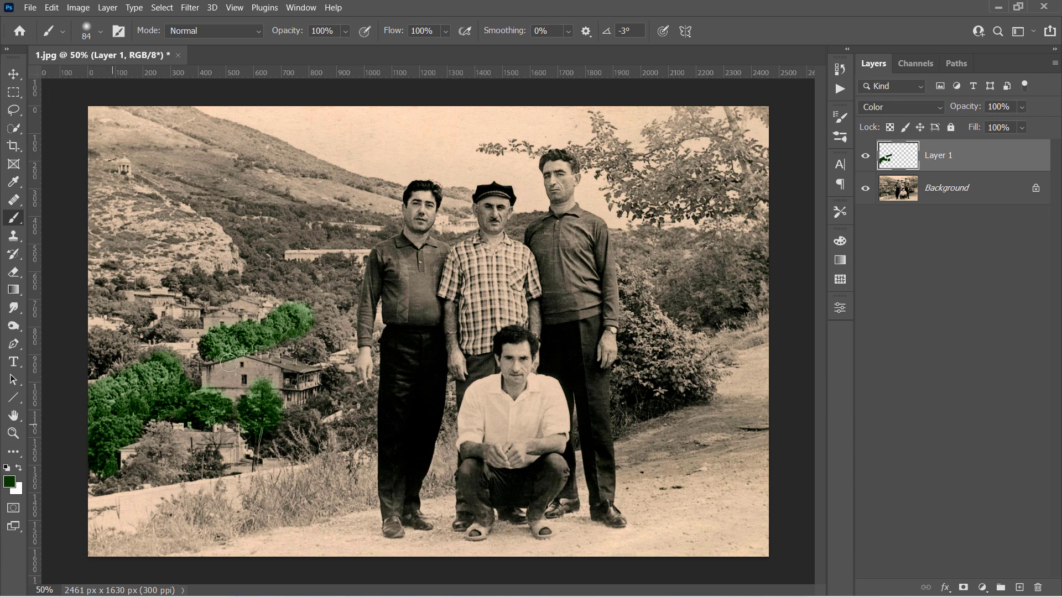
Pick a brown foreground colour and paint the tall left man's shirt with it
{"action": "left_click", "coordinate": [10, 482]}
{"action": "left_click_drag", "start_coordinate": [851, 350], "coordinate": [854, 372]}
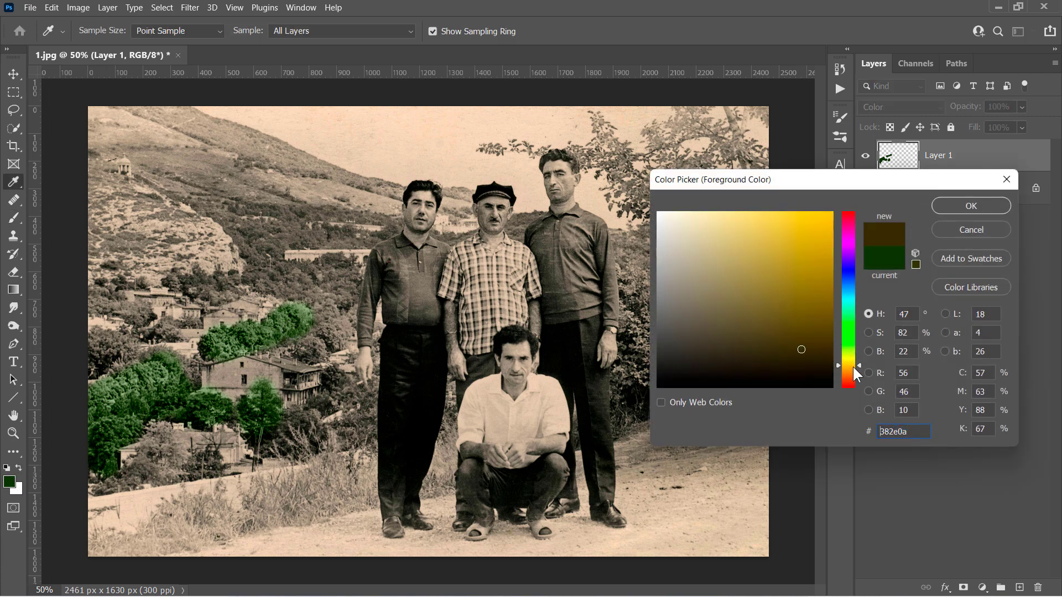
{"action": "left_click", "coordinate": [971, 206]}
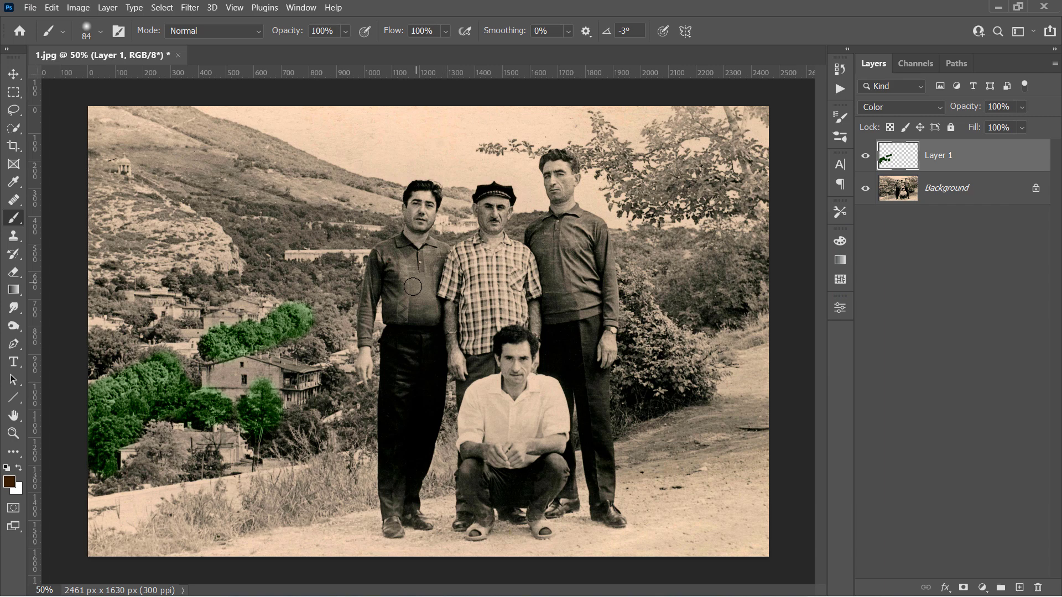
{"action": "mouse_move", "coordinate": [414, 288]}
{"action": "left_mouse_down"}
{"action": "mouse_move", "coordinate": [387, 255]}
{"action": "mouse_move", "coordinate": [397, 275]}
{"action": "left_mouse_up"}
{"action": "mouse_move", "coordinate": [404, 305]}
{"action": "left_mouse_down"}
{"action": "mouse_move", "coordinate": [431, 309]}
{"action": "mouse_move", "coordinate": [436, 251]}
{"action": "left_mouse_up"}
{"action": "key", "text": "v"}
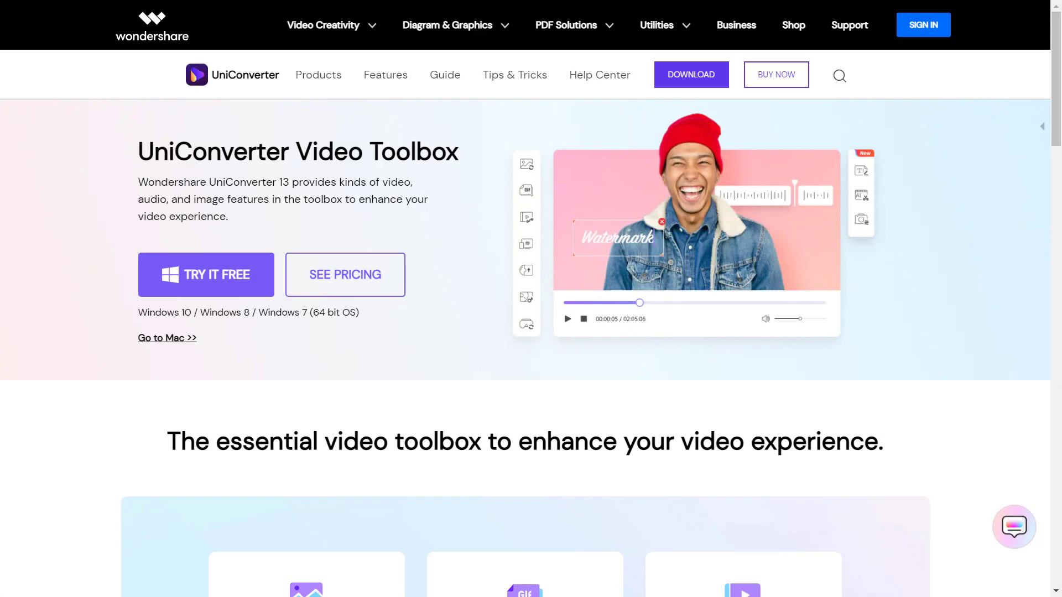
{"action": "scroll", "coordinate": [531, 332], "scroll_direction": "down", "scroll_amount": 3}
{"action": "scroll", "coordinate": [531, 332], "scroll_direction": "down", "scroll_amount": 3}
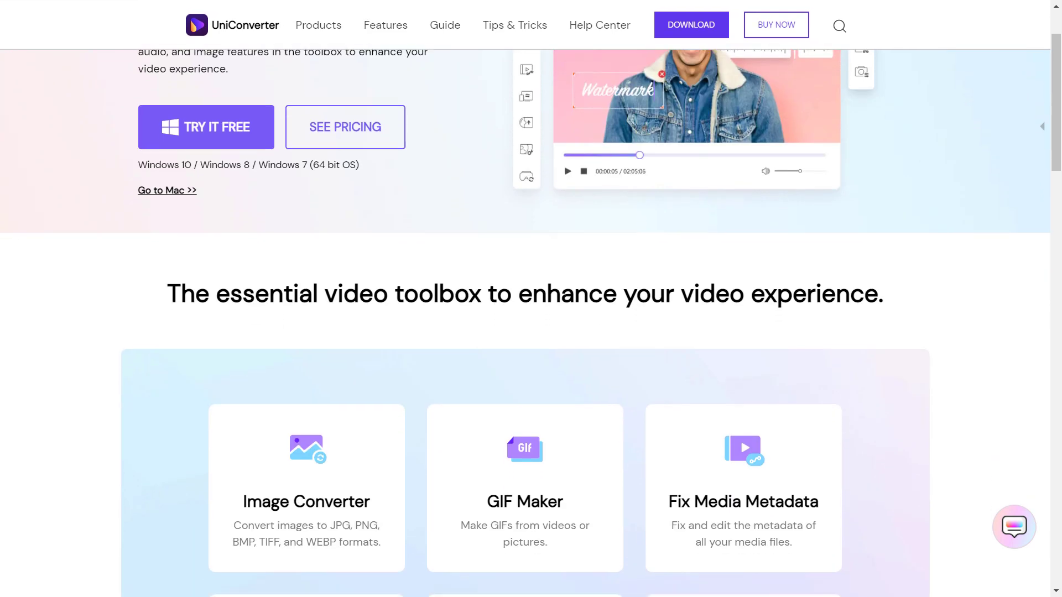
{"action": "scroll", "coordinate": [531, 332], "scroll_direction": "down", "scroll_amount": 4}
{"action": "scroll", "coordinate": [531, 331], "scroll_direction": "down", "scroll_amount": 4}
{"action": "scroll", "coordinate": [531, 332], "scroll_direction": "down", "scroll_amount": 4}
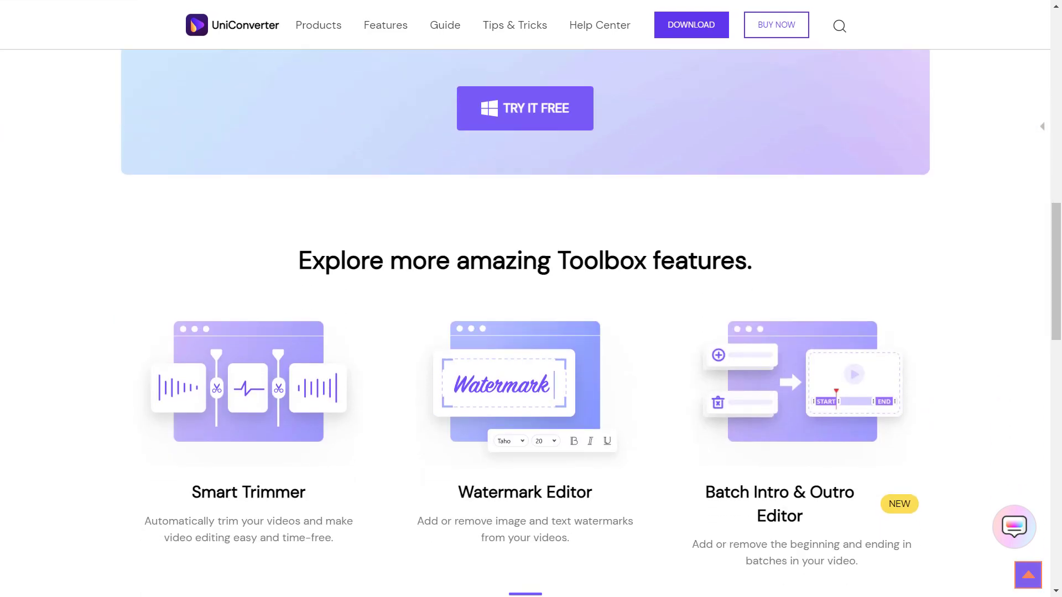
{"action": "scroll", "coordinate": [531, 332], "scroll_direction": "down", "scroll_amount": 4}
{"action": "scroll", "coordinate": [531, 332], "scroll_direction": "down", "scroll_amount": 4}
{"action": "scroll", "coordinate": [531, 332], "scroll_direction": "down", "scroll_amount": 2}
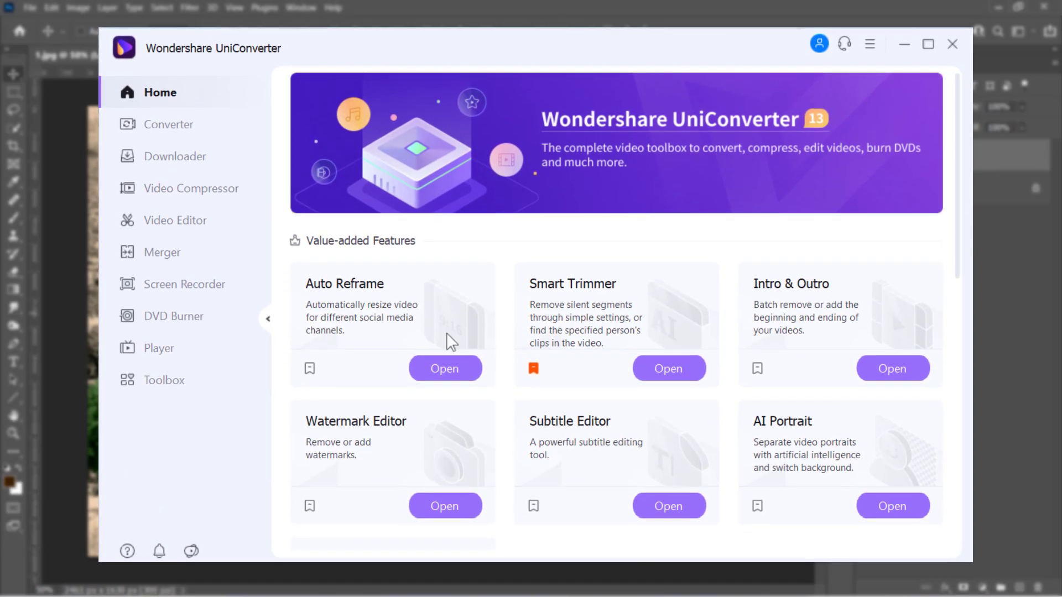
Add the winter forest clip in Converter and convert it to MP4
{"action": "left_click", "coordinate": [168, 125]}
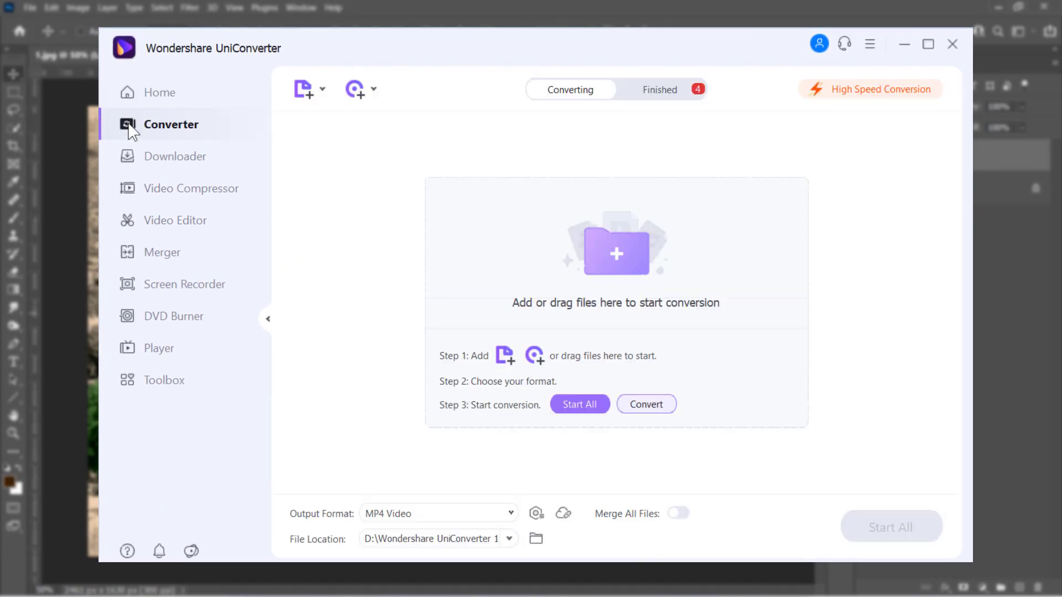
{"action": "left_click", "coordinate": [614, 258]}
{"action": "double_click", "coordinate": [561, 187]}
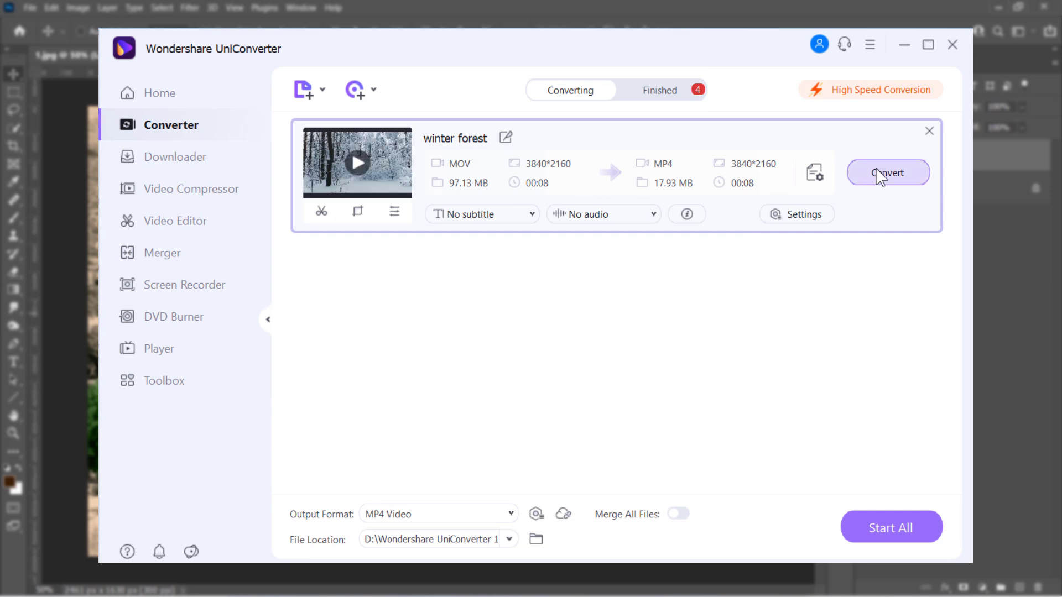
{"action": "left_click", "coordinate": [888, 173]}
Lower the target output size in the Video Compressor settings
{"action": "left_click", "coordinate": [190, 189]}
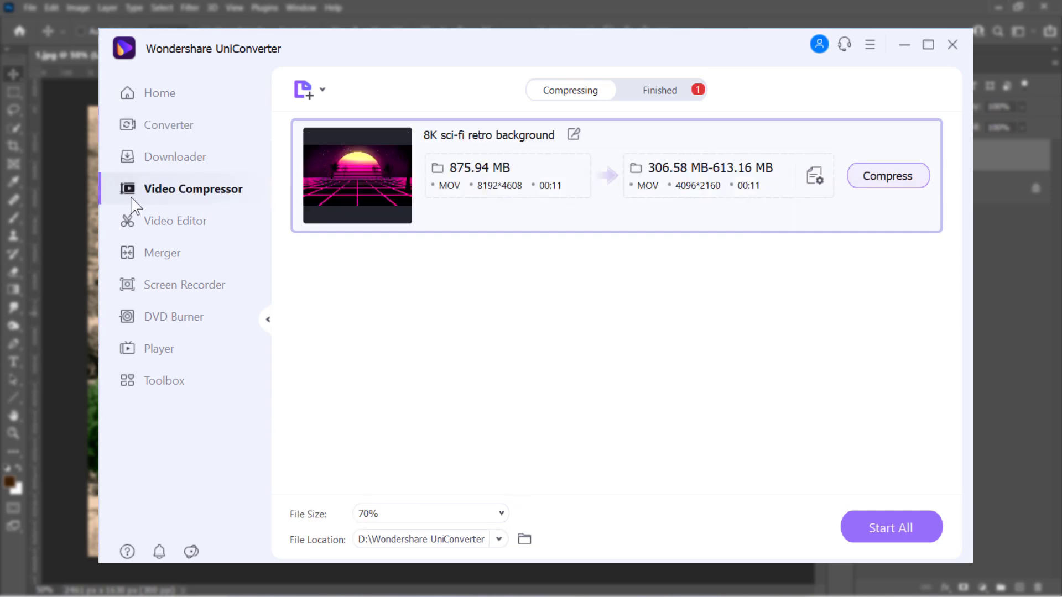
{"action": "left_click", "coordinate": [815, 176]}
{"action": "left_click_drag", "start_coordinate": [615, 265], "coordinate": [596, 282]}
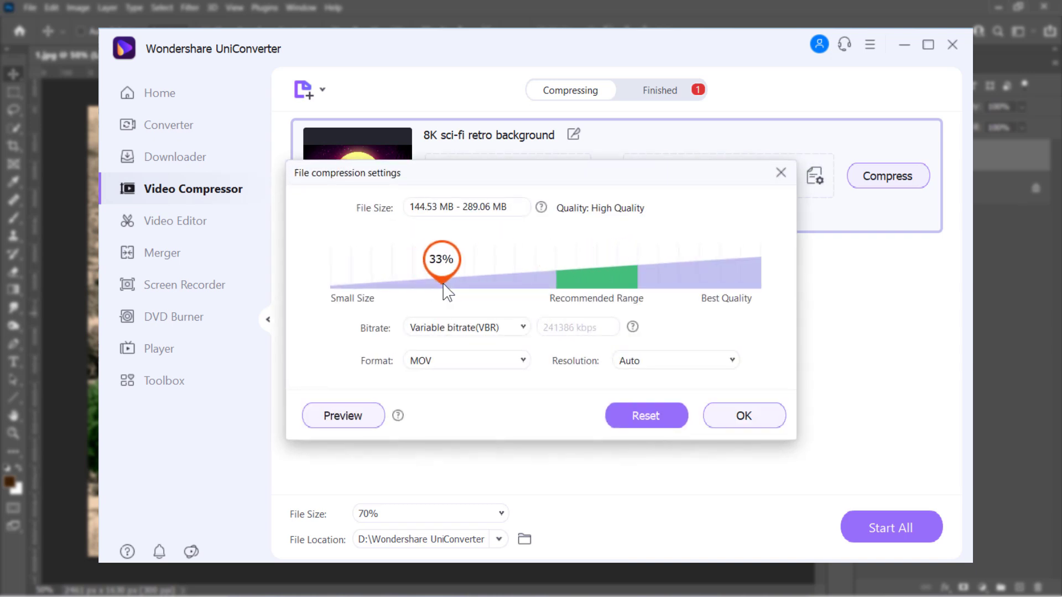
{"action": "left_click", "coordinate": [734, 416]}
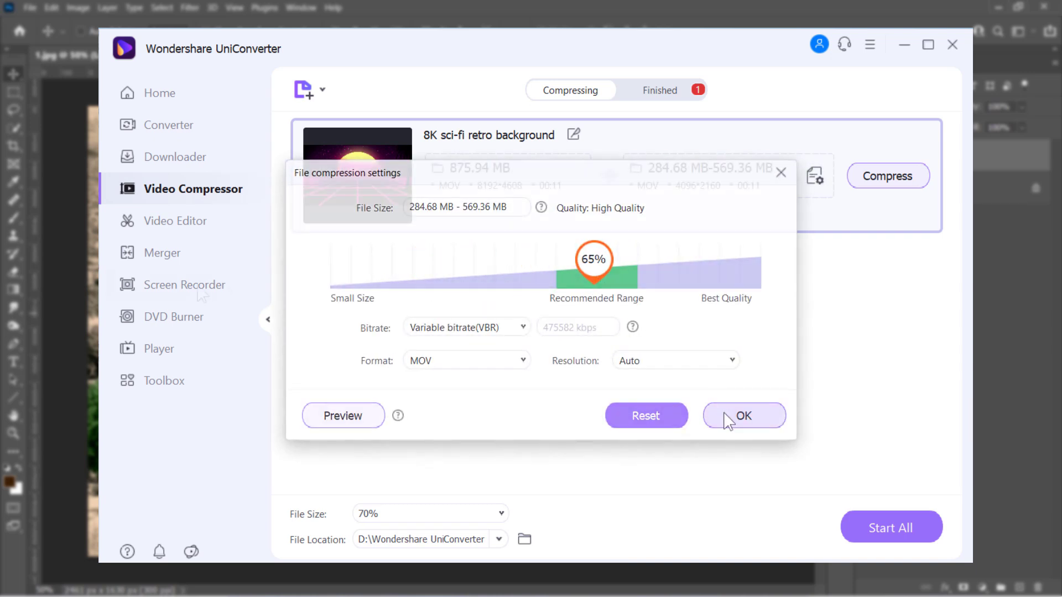
{"action": "left_click", "coordinate": [132, 289]}
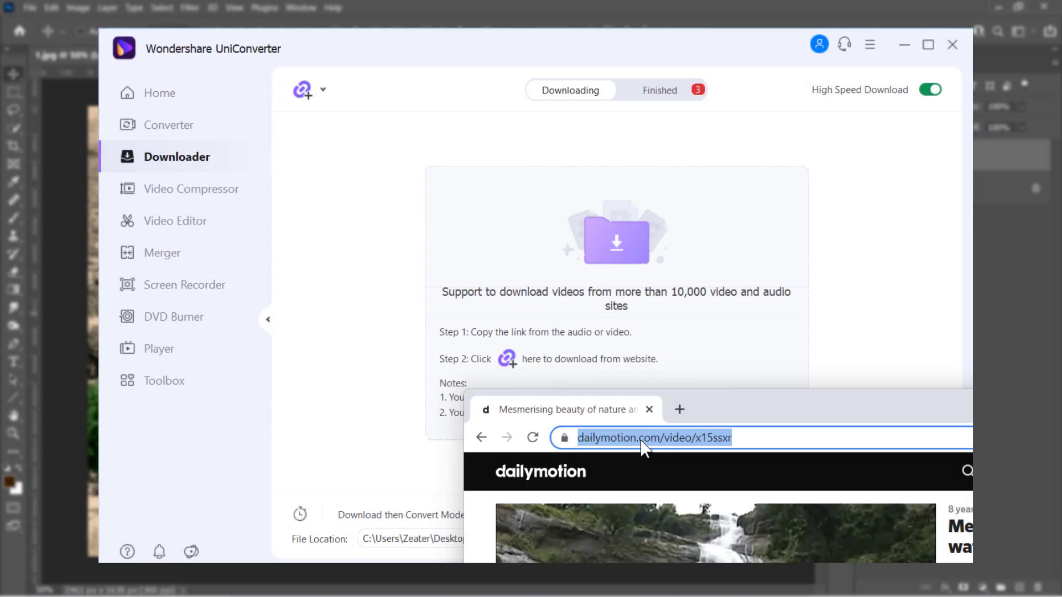
Add the Dailymotion link, then give the portrait video a green background and export it
{"action": "left_click_drag", "start_coordinate": [643, 448], "coordinate": [621, 271]}
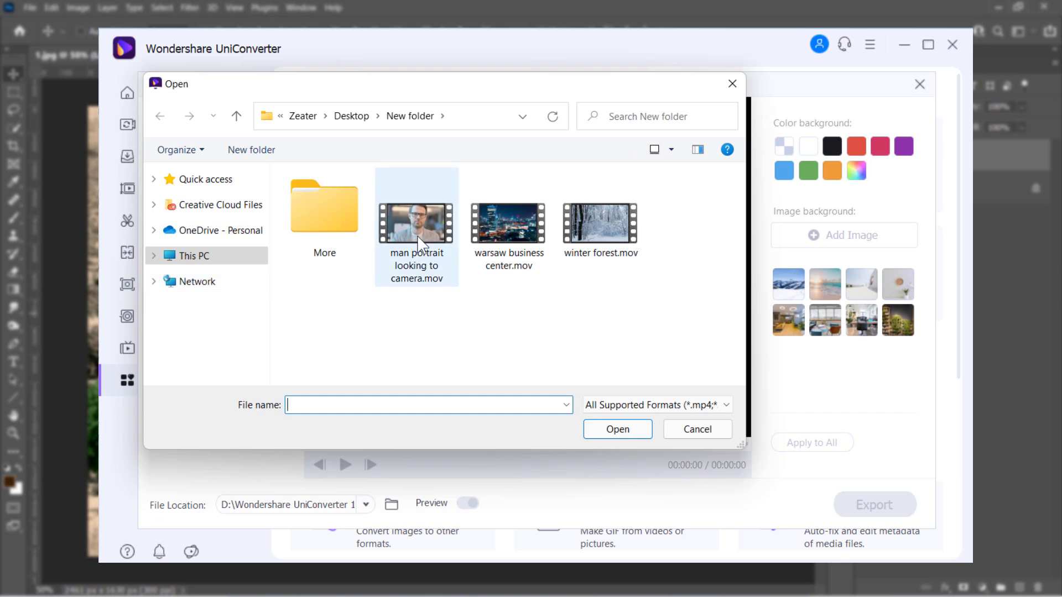
{"action": "left_click", "coordinate": [809, 172]}
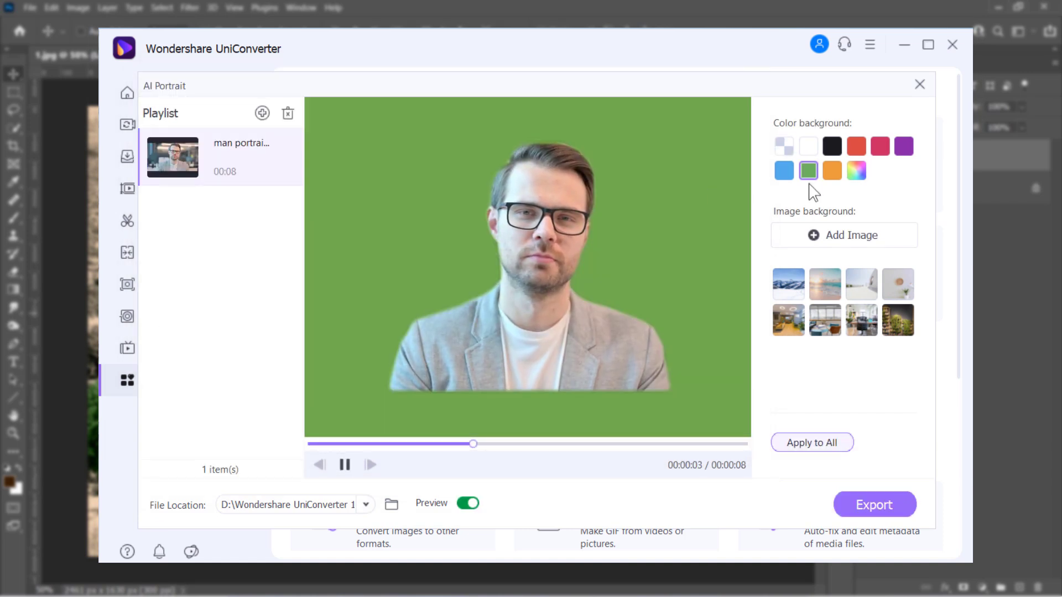
{"action": "left_click", "coordinate": [874, 505]}
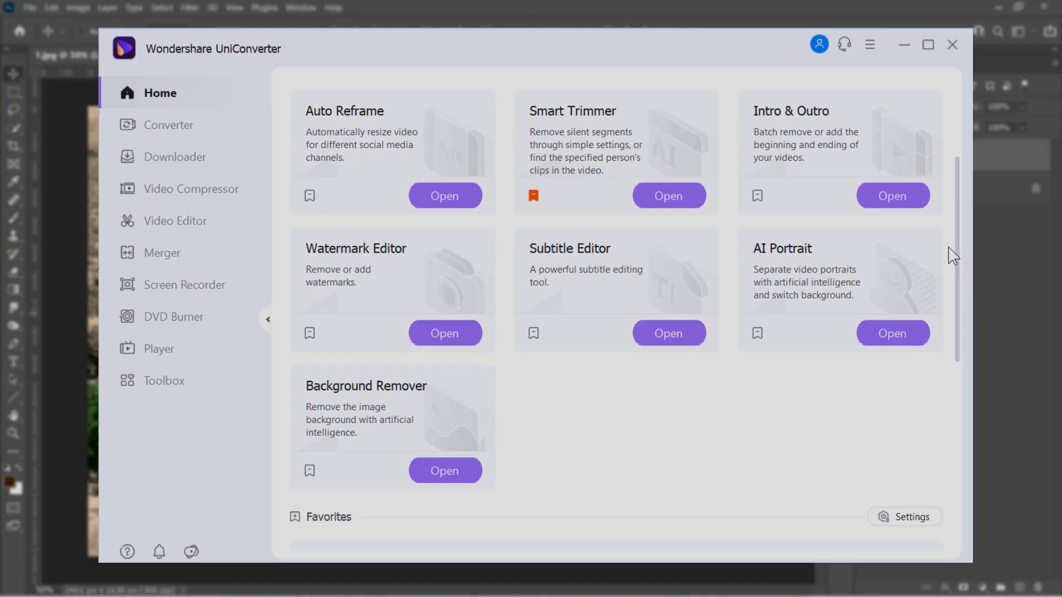
{"action": "scroll", "coordinate": [951, 274], "scroll_direction": "down", "scroll_amount": 3}
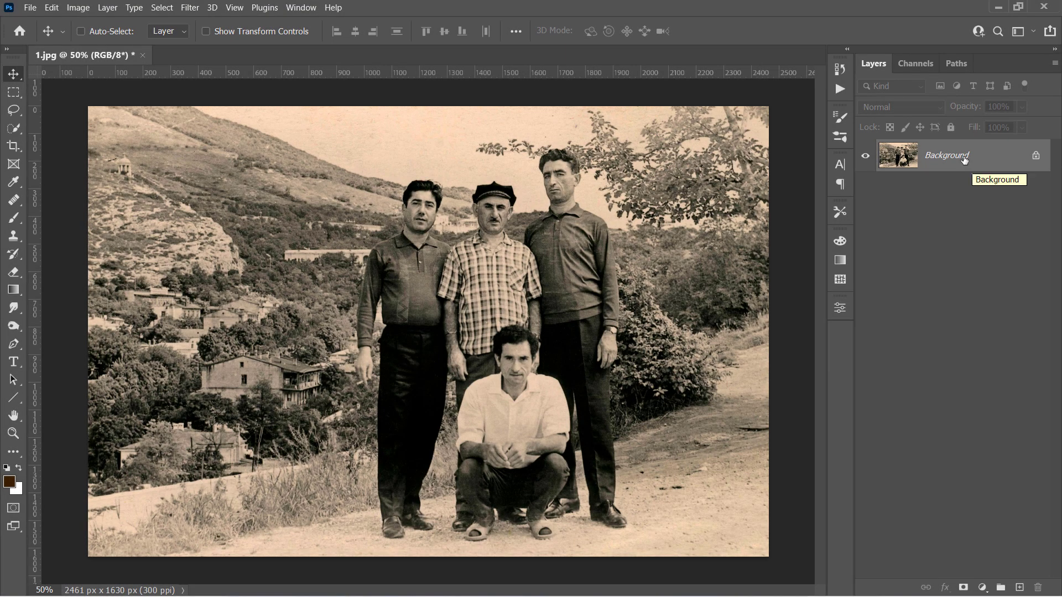
Launch Neural Filters from the Filter menu
{"action": "left_click", "coordinate": [189, 8]}
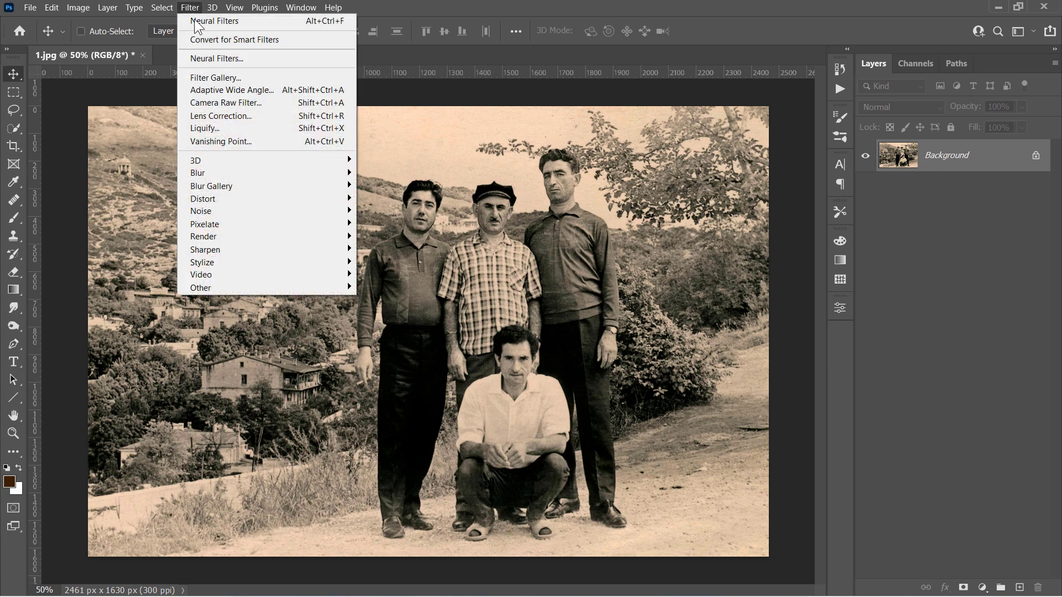
{"action": "left_click", "coordinate": [220, 62]}
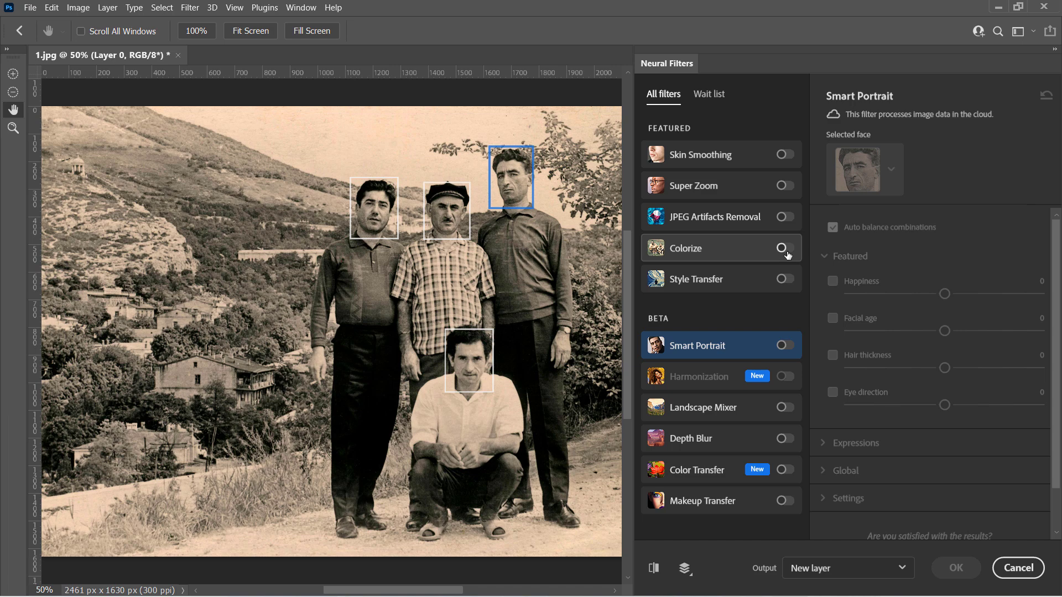
Switch on the Colorize neural filter
{"action": "left_click", "coordinate": [784, 249]}
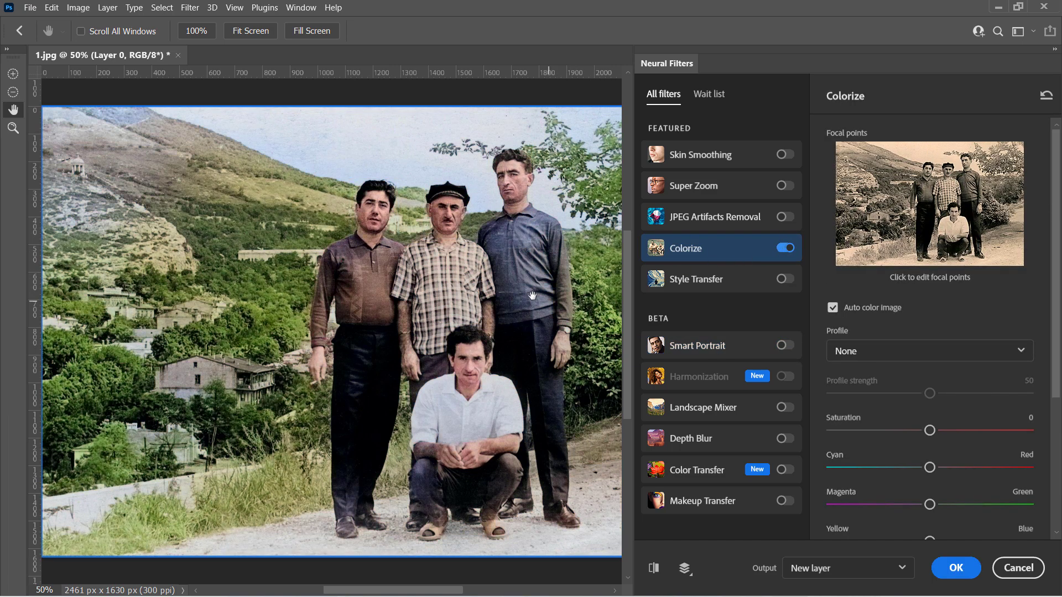
{"action": "scroll", "coordinate": [531, 295], "scroll_direction": "up", "scroll_amount": 2}
{"action": "scroll", "coordinate": [515, 254], "scroll_direction": "up", "scroll_amount": 2}
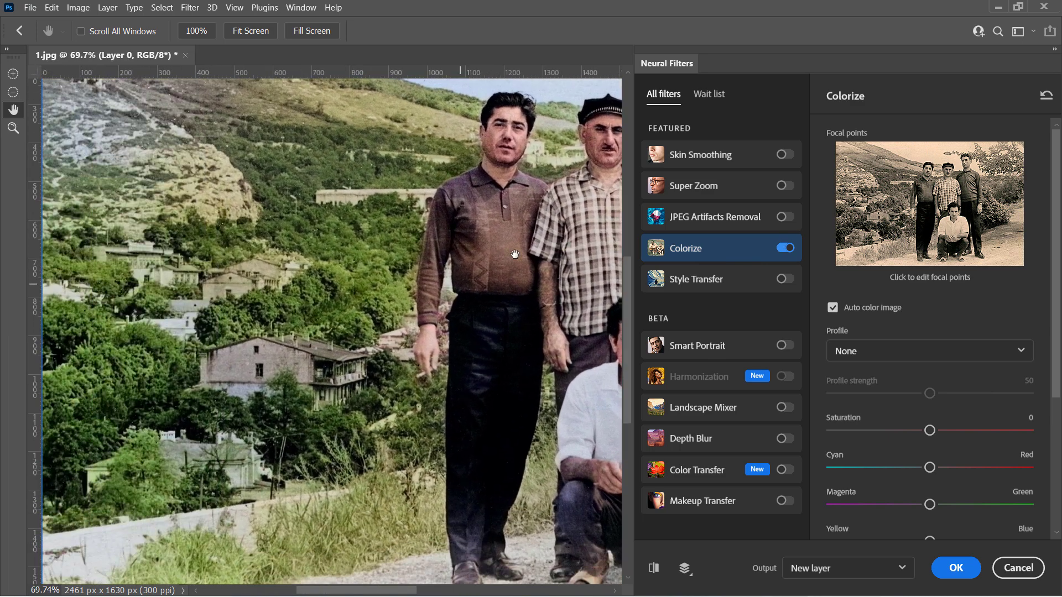
{"action": "mouse_move", "coordinate": [515, 253]}
{"action": "left_mouse_down"}
{"action": "mouse_move", "coordinate": [306, 280]}
{"action": "mouse_move", "coordinate": [333, 283]}
{"action": "left_mouse_up"}
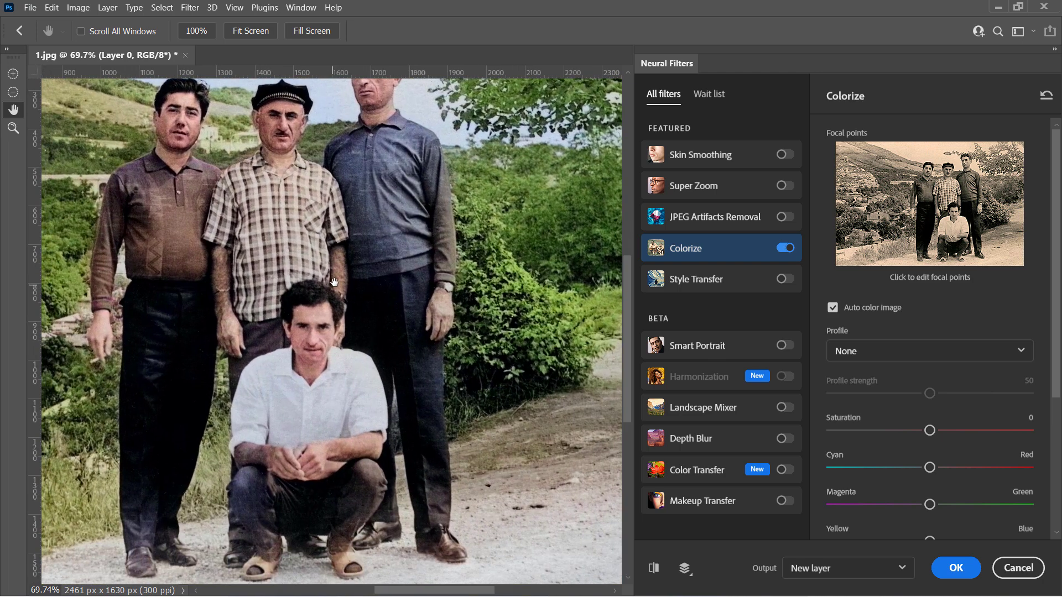
{"action": "scroll", "coordinate": [333, 283], "scroll_direction": "down", "scroll_amount": 2}
{"action": "scroll", "coordinate": [350, 308], "scroll_direction": "down", "scroll_amount": 1}
{"action": "scroll", "coordinate": [371, 336], "scroll_direction": "down", "scroll_amount": 1}
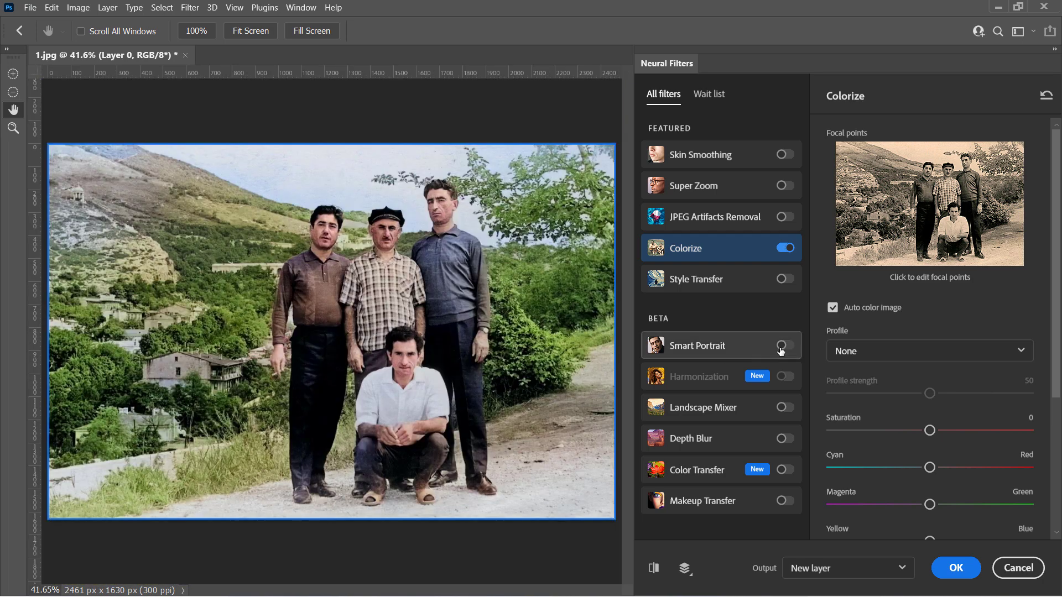
{"action": "scroll", "coordinate": [908, 310], "scroll_direction": "down", "scroll_amount": 3}
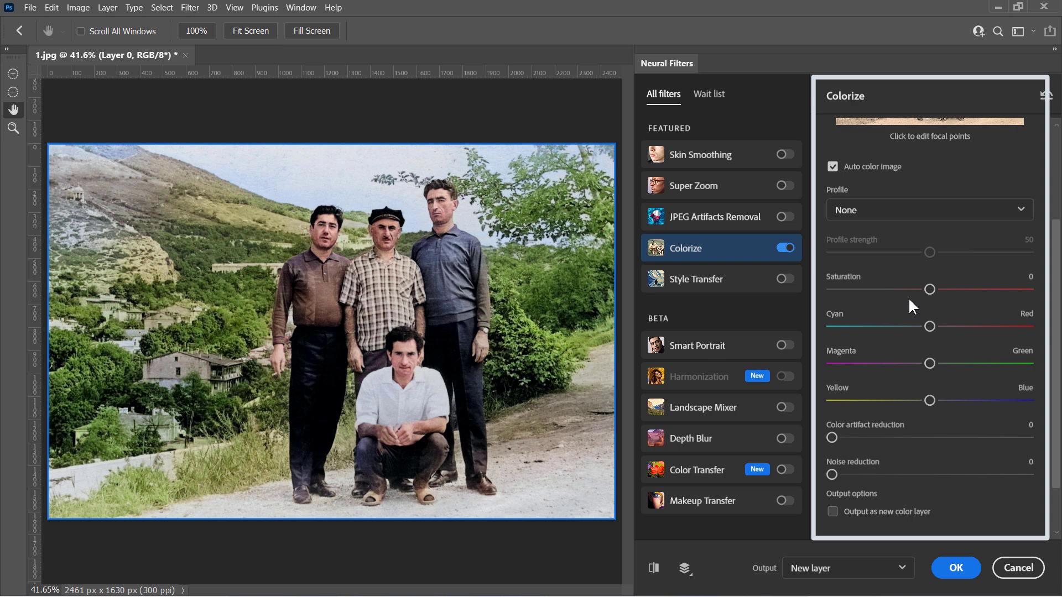
{"action": "scroll", "coordinate": [909, 298], "scroll_direction": "up", "scroll_amount": 3}
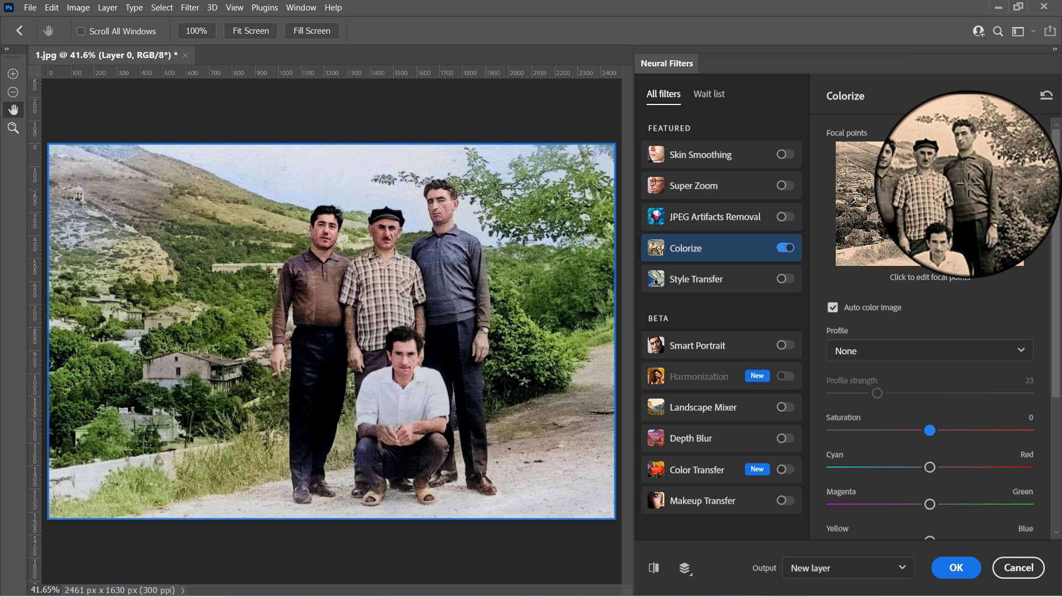
Add dark green focal points on the tall right man's shirt, sleeve and shoulder
{"action": "left_click", "coordinate": [967, 184]}
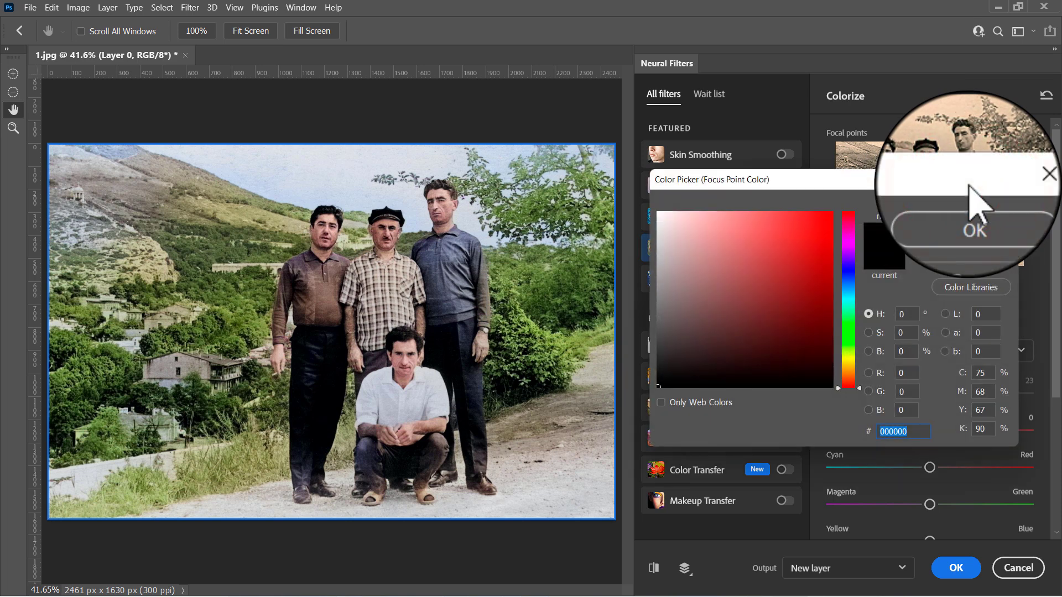
{"action": "mouse_move", "coordinate": [850, 315]}
{"action": "left_mouse_down"}
{"action": "mouse_move", "coordinate": [850, 342]}
{"action": "mouse_move", "coordinate": [791, 333]}
{"action": "left_mouse_up"}
{"action": "left_click", "coordinate": [796, 328]}
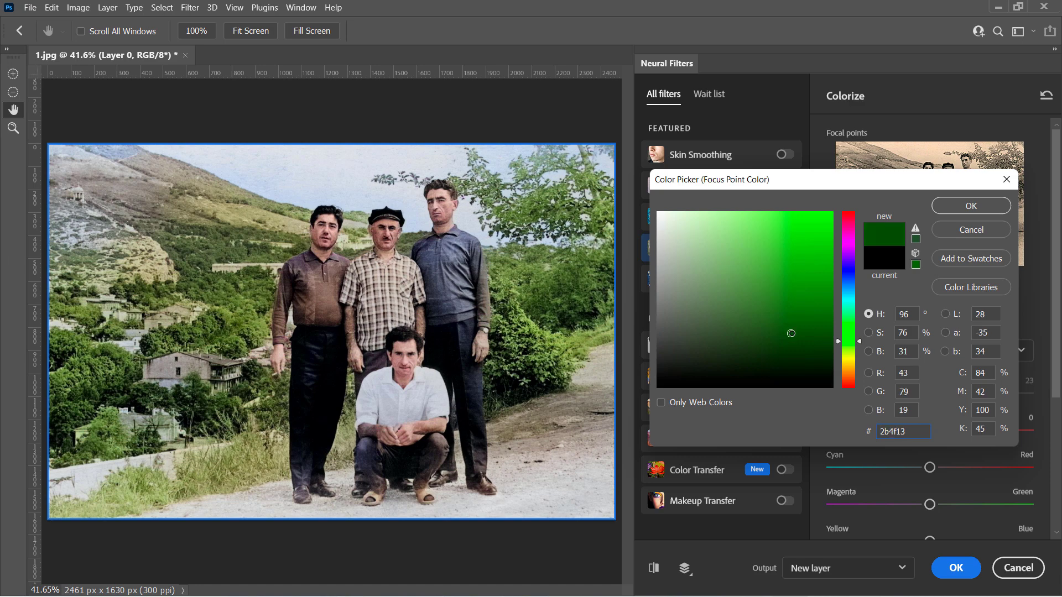
{"action": "left_click", "coordinate": [971, 206]}
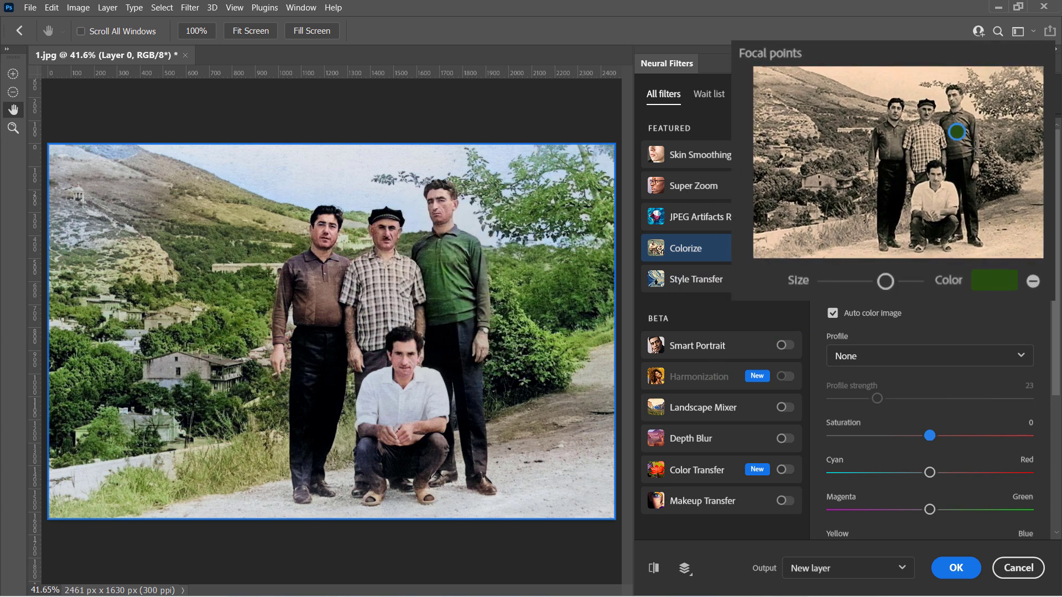
{"action": "left_click", "coordinate": [968, 185]}
{"action": "left_click", "coordinate": [974, 134]}
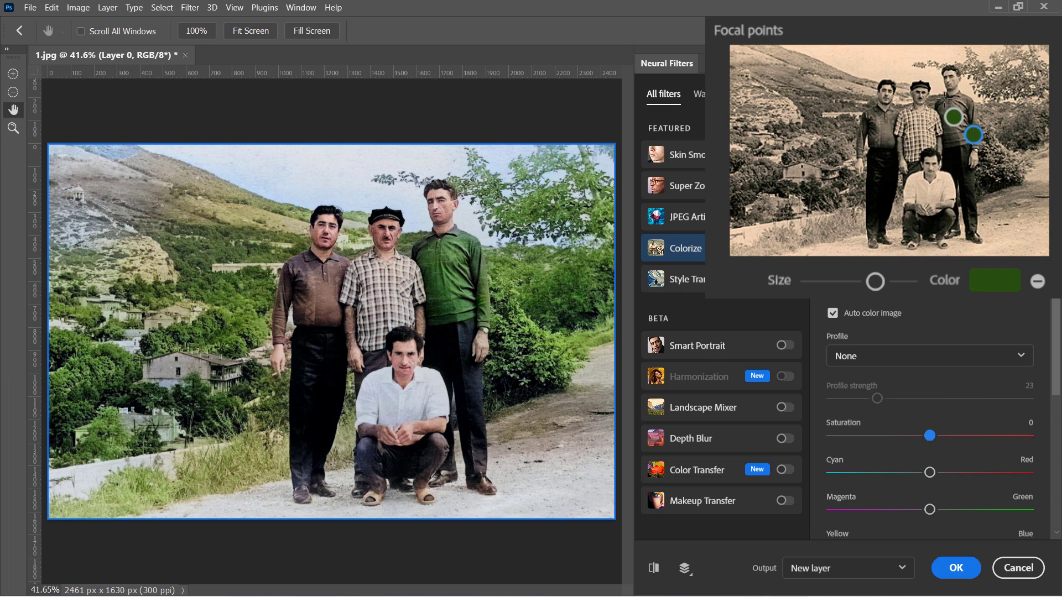
{"action": "left_click", "coordinate": [940, 101]}
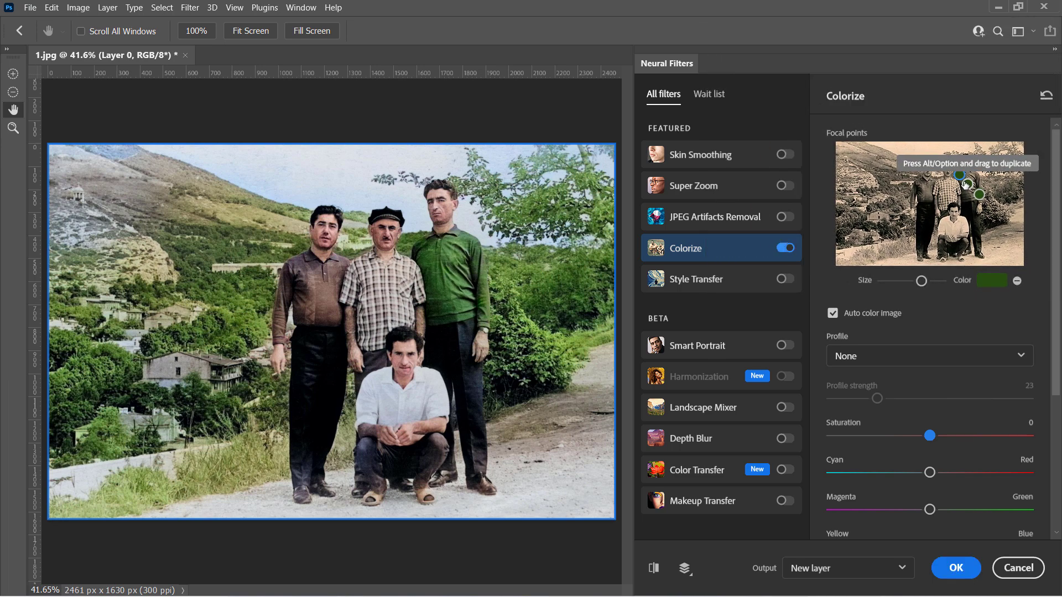
{"action": "scroll", "coordinate": [979, 216], "scroll_direction": "down", "scroll_amount": 5}
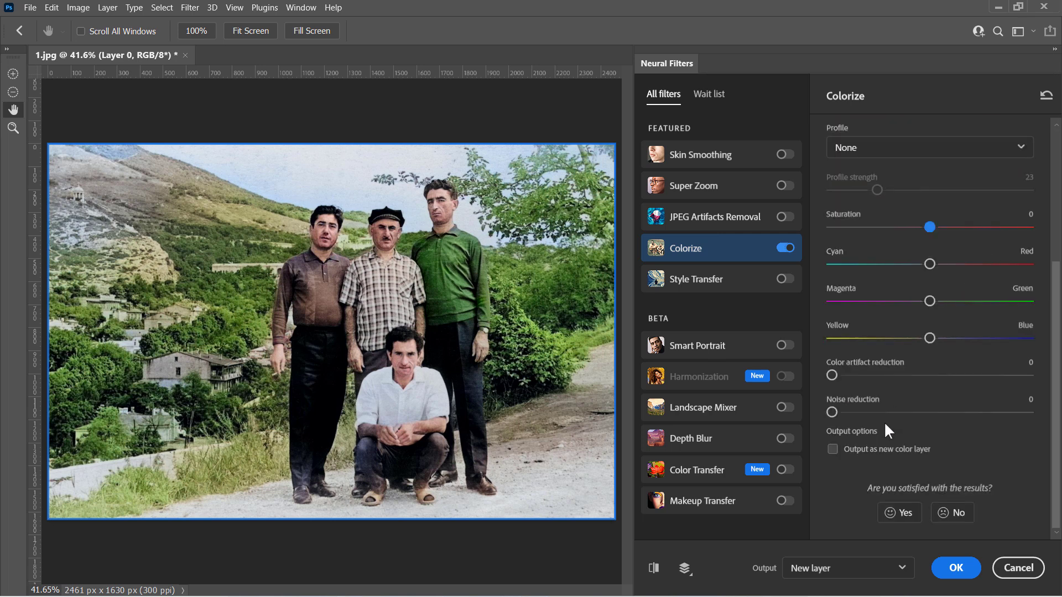
Apply Colorize as a new colour layer, then hide that layer to compare
{"action": "left_click", "coordinate": [832, 449]}
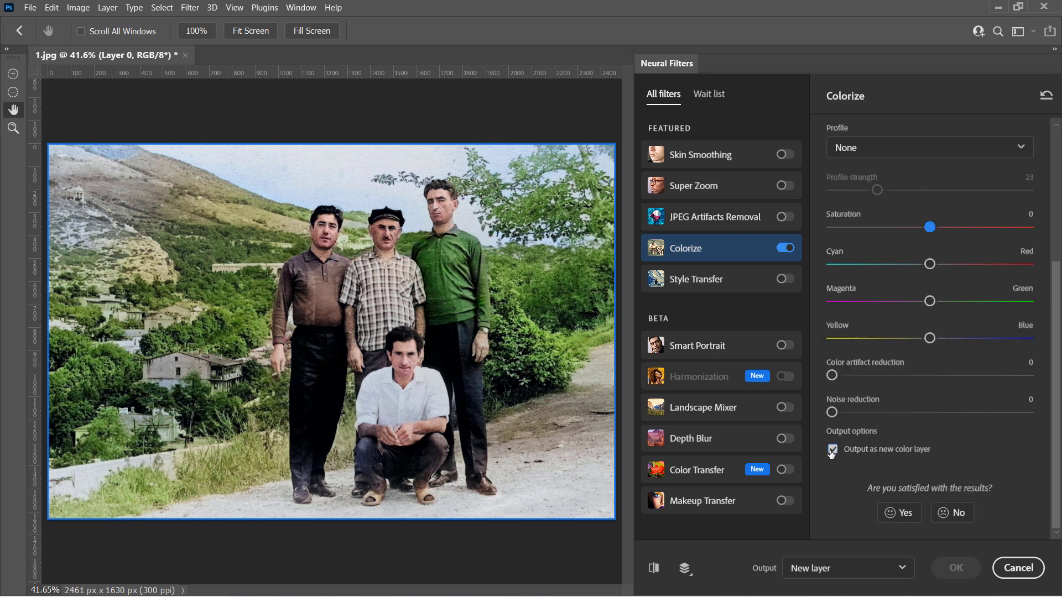
{"action": "left_click", "coordinate": [833, 449]}
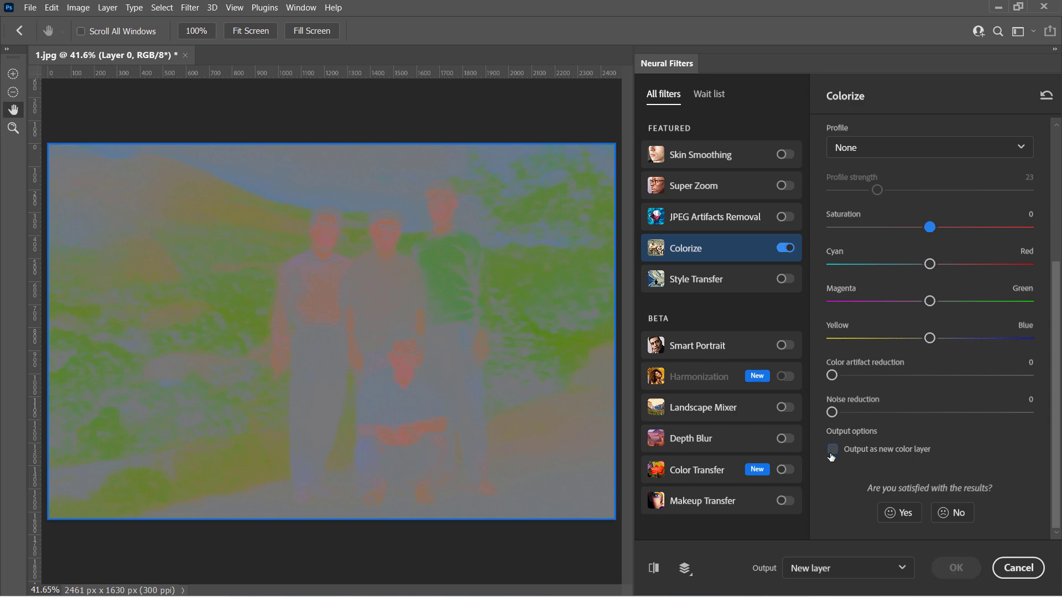
{"action": "left_click", "coordinate": [846, 569]}
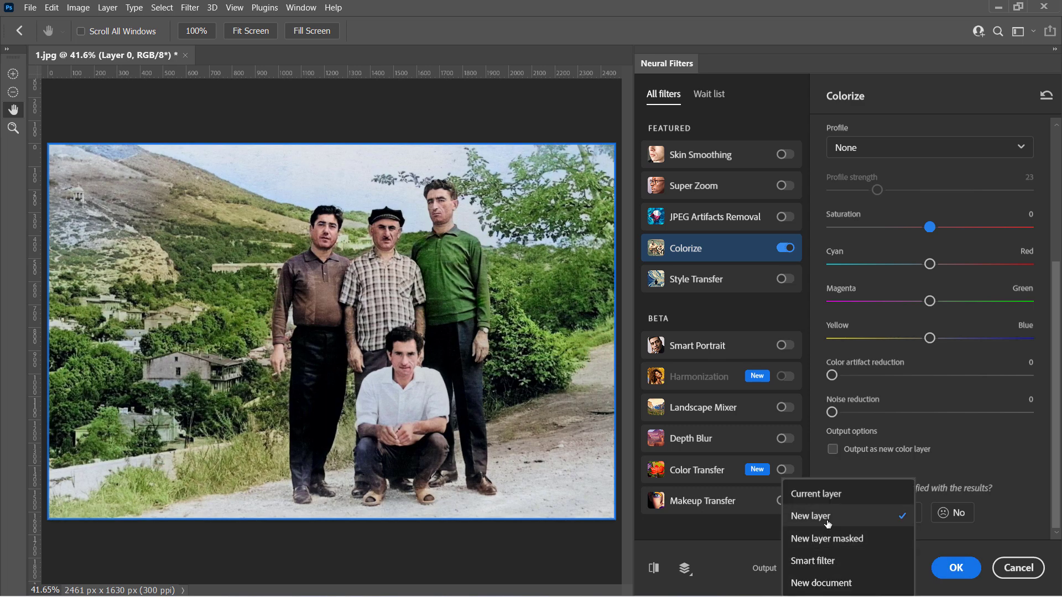
{"action": "left_click", "coordinate": [833, 449]}
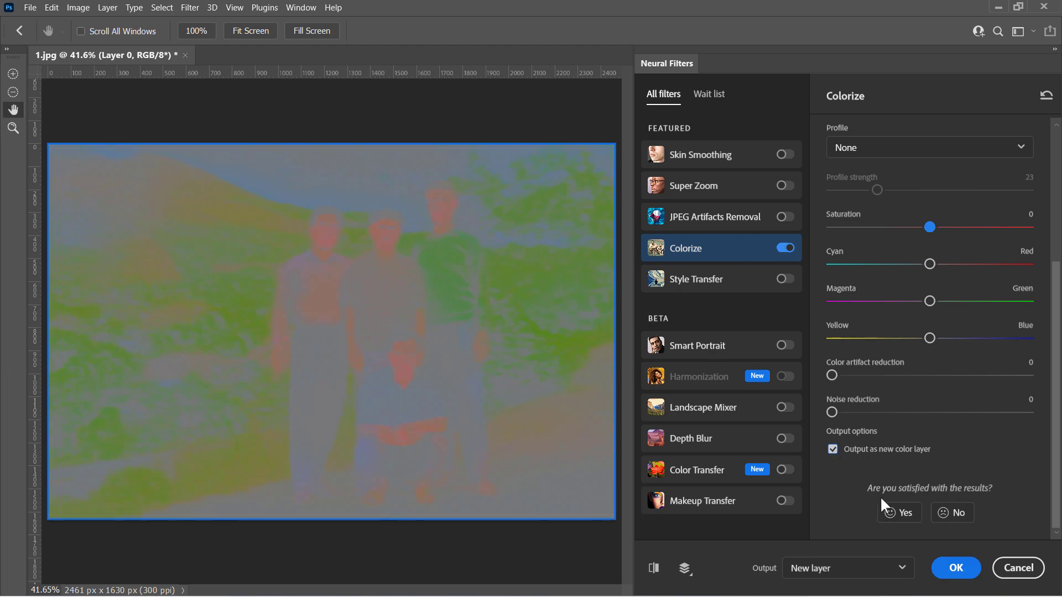
{"action": "left_click", "coordinate": [956, 567]}
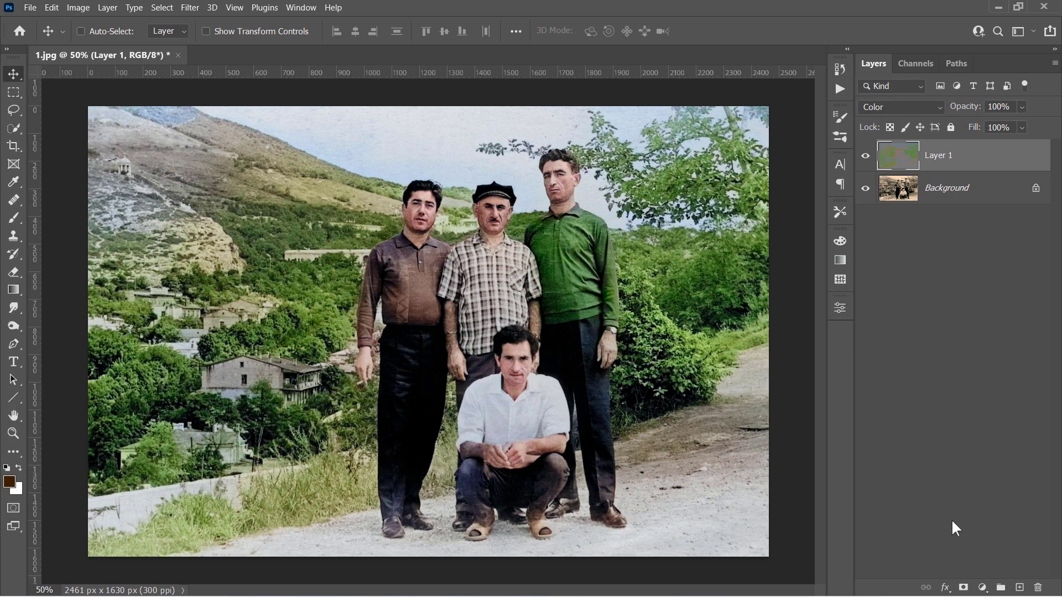
{"action": "left_click", "coordinate": [866, 155]}
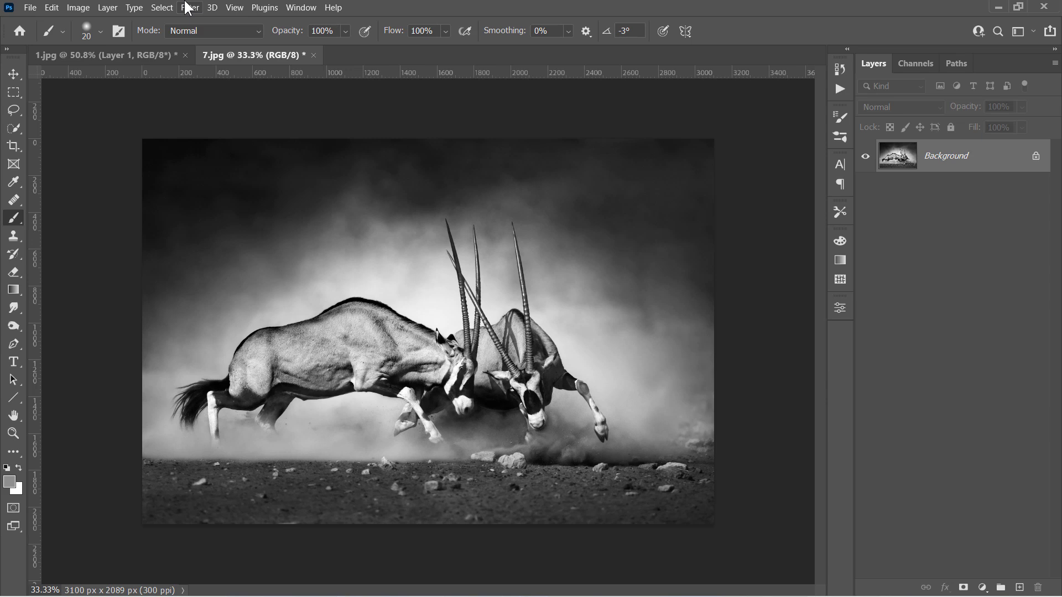
Apply the Neural Filters Colorize to the oryx photo as a smart filter, then hide it
{"action": "left_click", "coordinate": [189, 7]}
{"action": "left_click", "coordinate": [217, 58]}
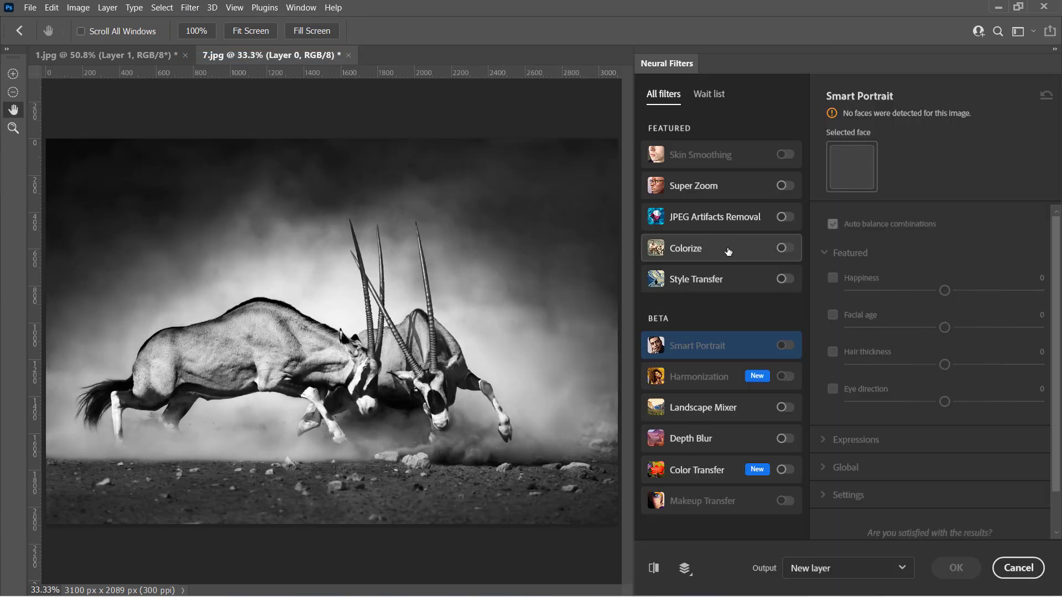
{"action": "left_click", "coordinate": [730, 248]}
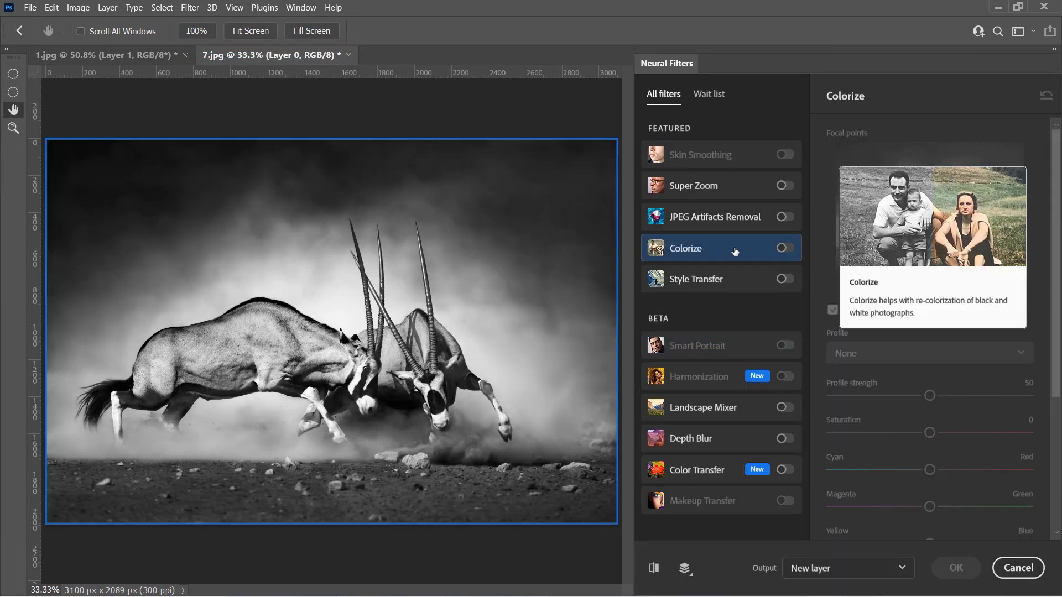
{"action": "left_click", "coordinate": [783, 248]}
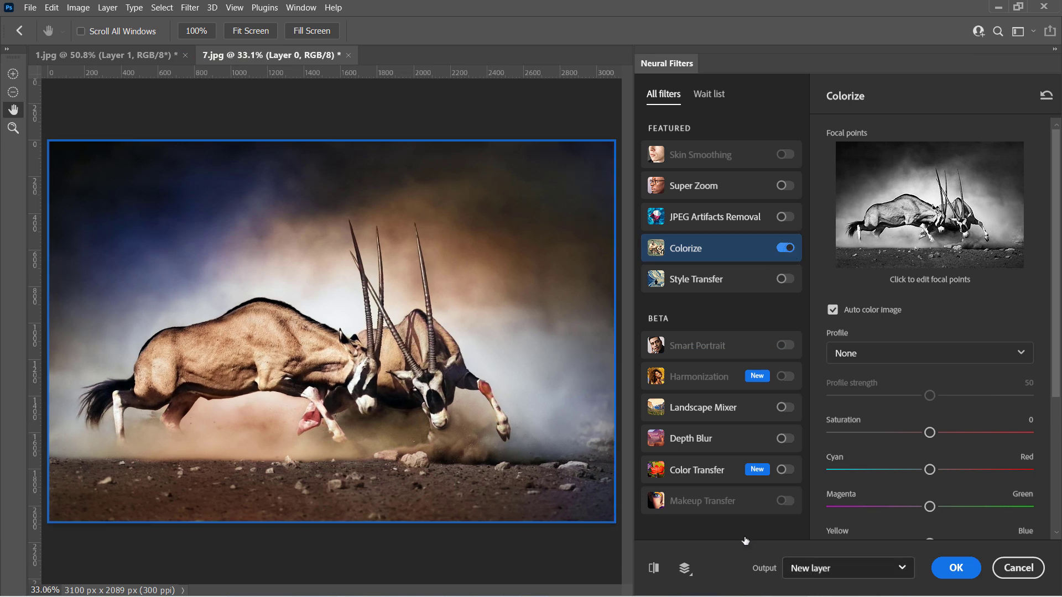
{"action": "left_click", "coordinate": [846, 568]}
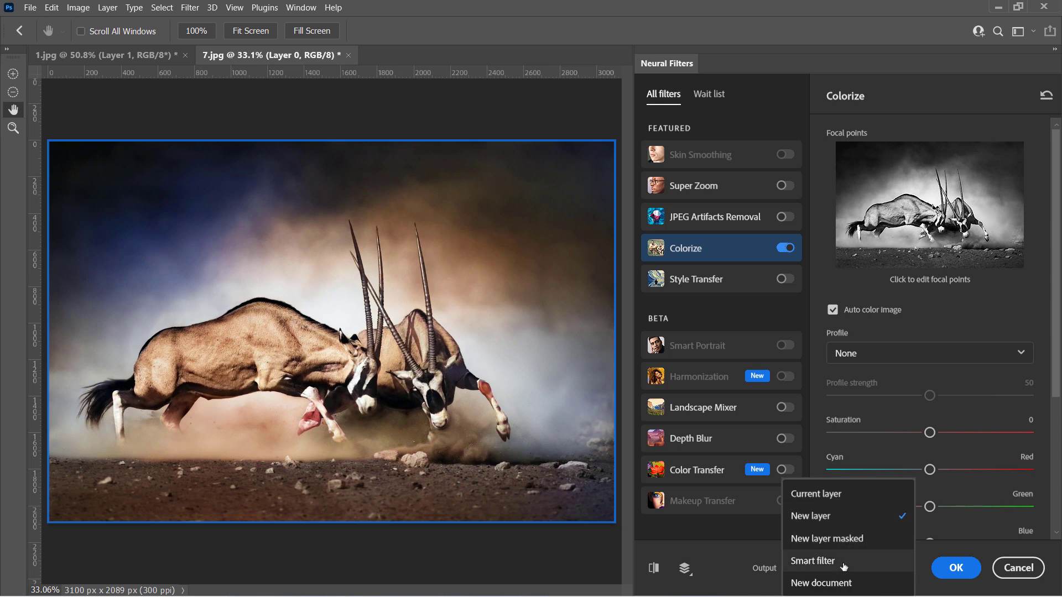
{"action": "left_click", "coordinate": [849, 567]}
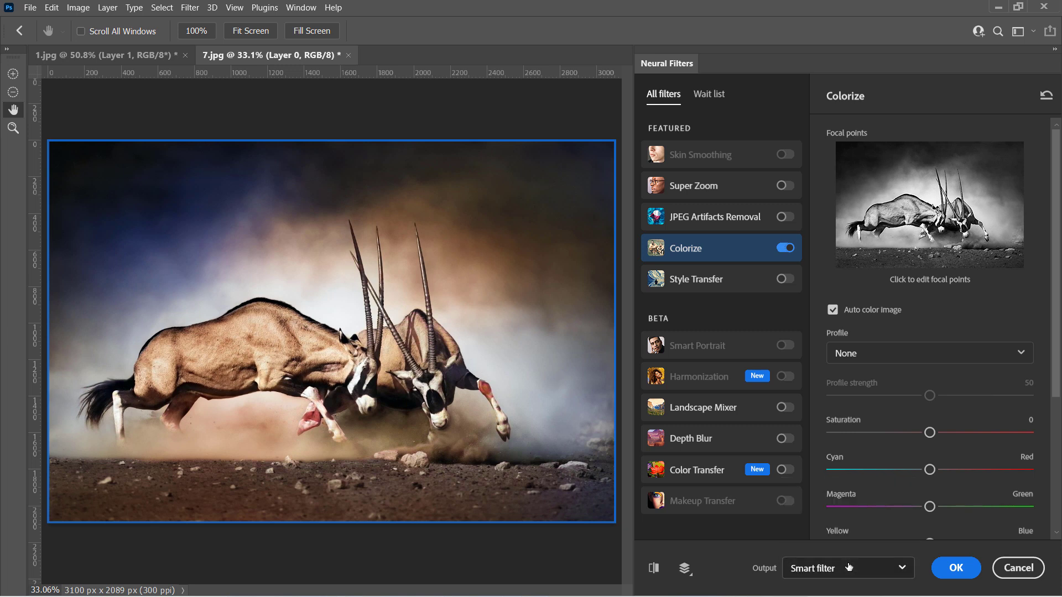
{"action": "left_click", "coordinate": [957, 568]}
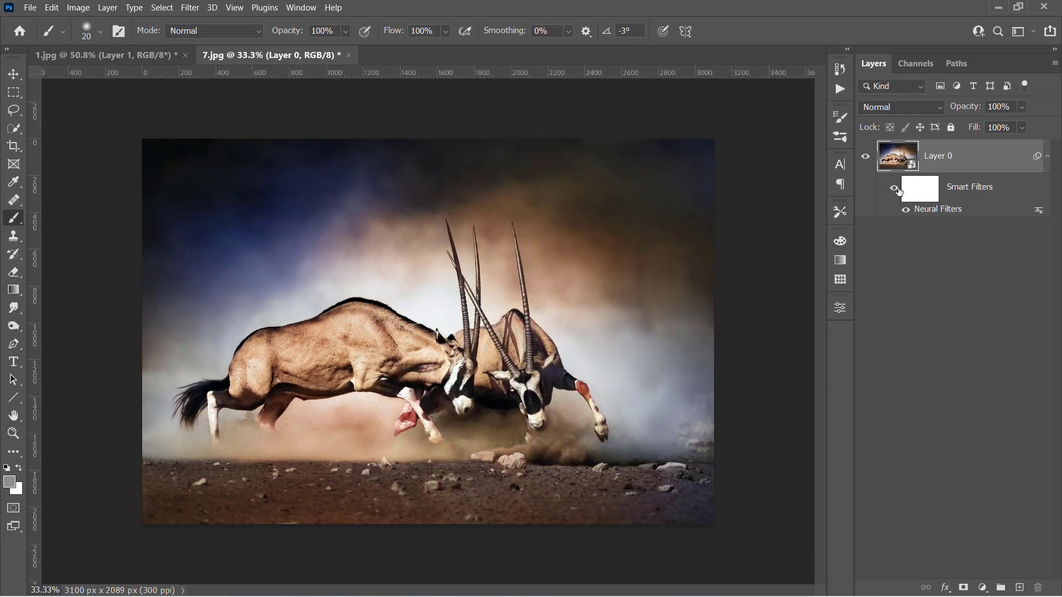
{"action": "left_click", "coordinate": [895, 188]}
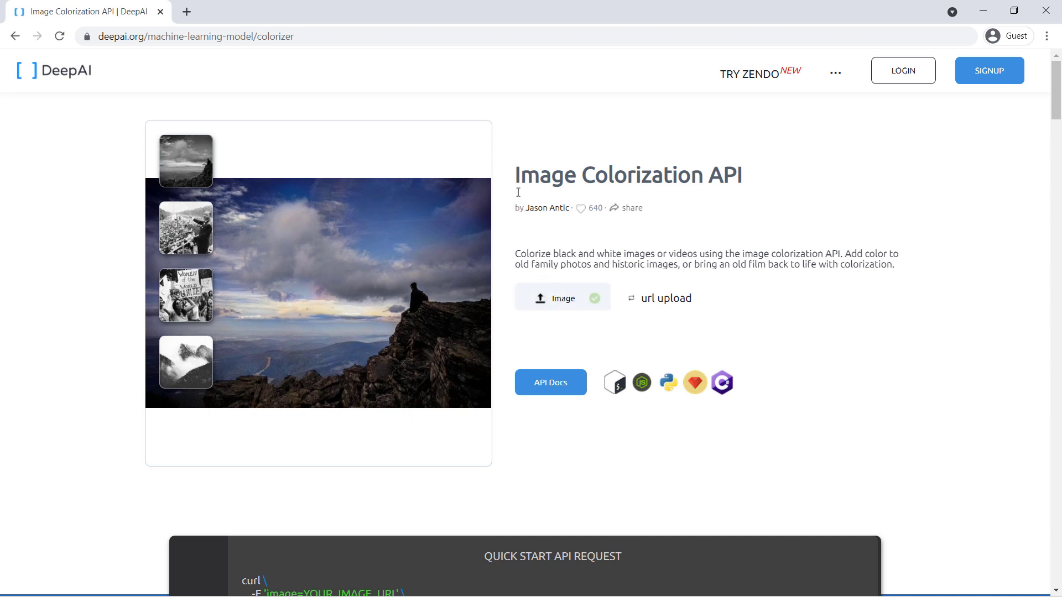
Upload the classroom photo 4.jpg to DeepAI for colorizing
{"action": "left_click_drag", "start_coordinate": [514, 179], "coordinate": [786, 170]}
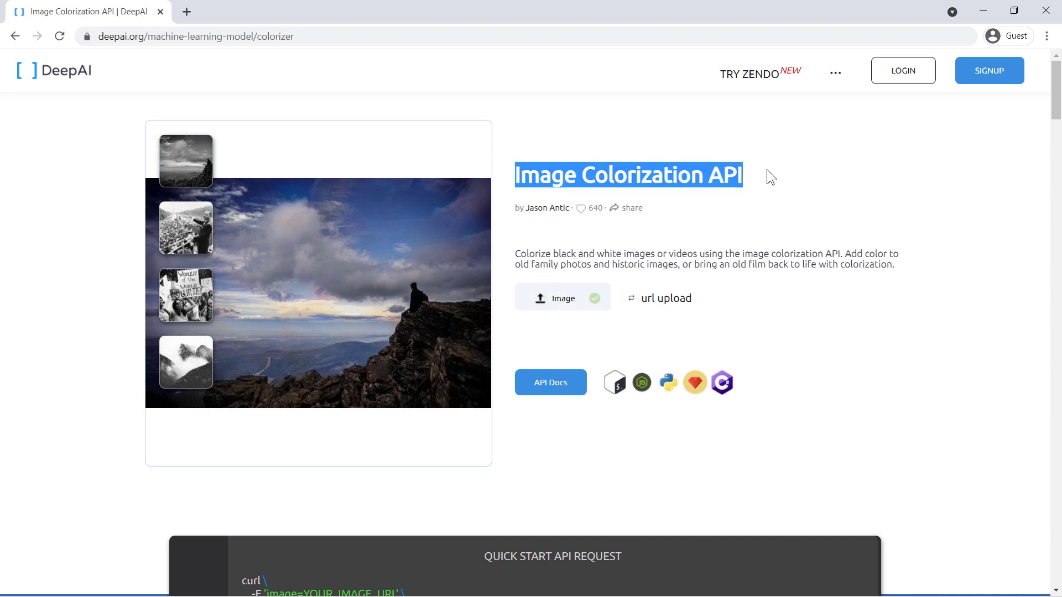
{"action": "left_click", "coordinate": [767, 170]}
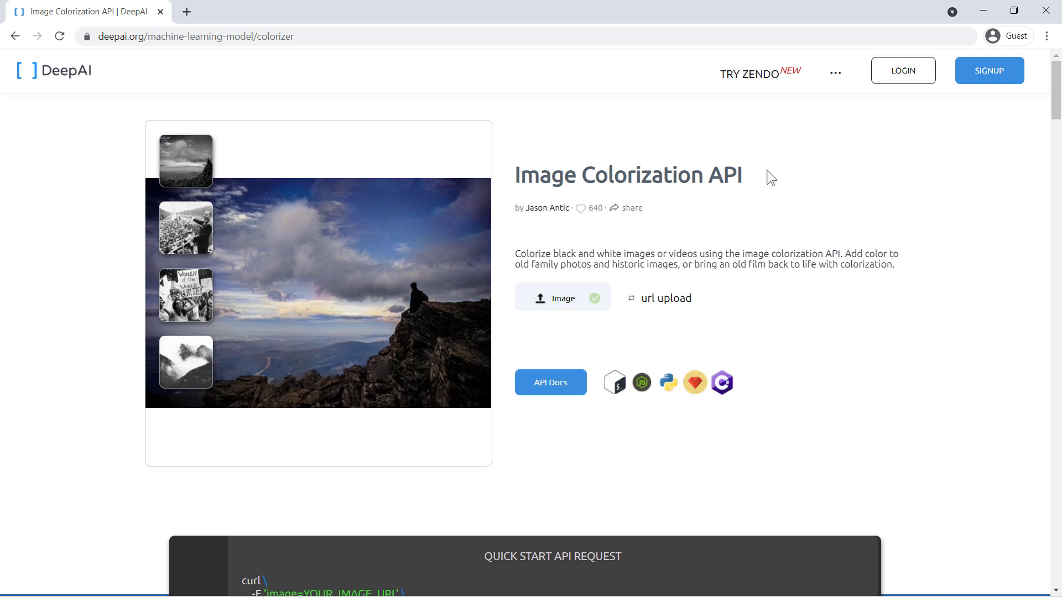
{"action": "left_click", "coordinate": [562, 296]}
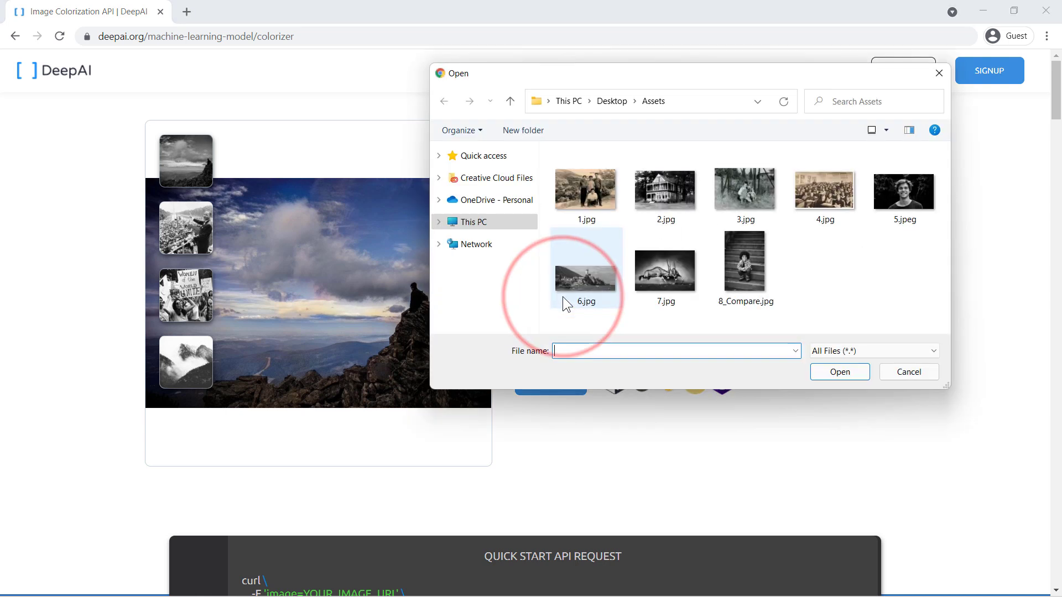
{"action": "left_click", "coordinate": [825, 191]}
{"action": "left_click", "coordinate": [840, 372]}
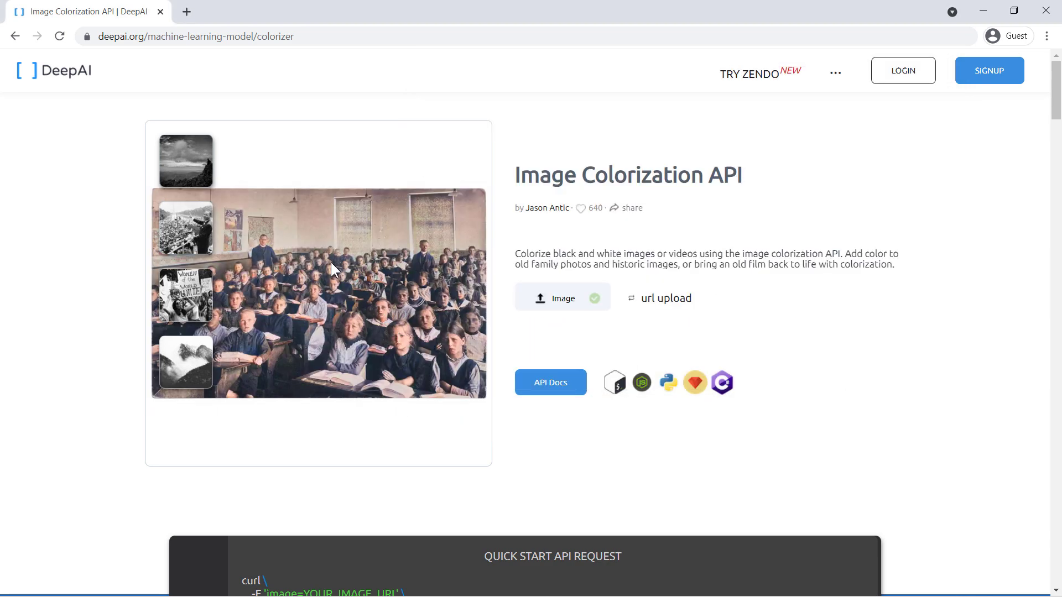
Open the colorized result full-size and save it as output.jpg
{"action": "right_click", "coordinate": [338, 272]}
{"action": "left_click", "coordinate": [353, 274]}
{"action": "left_click", "coordinate": [250, 13]}
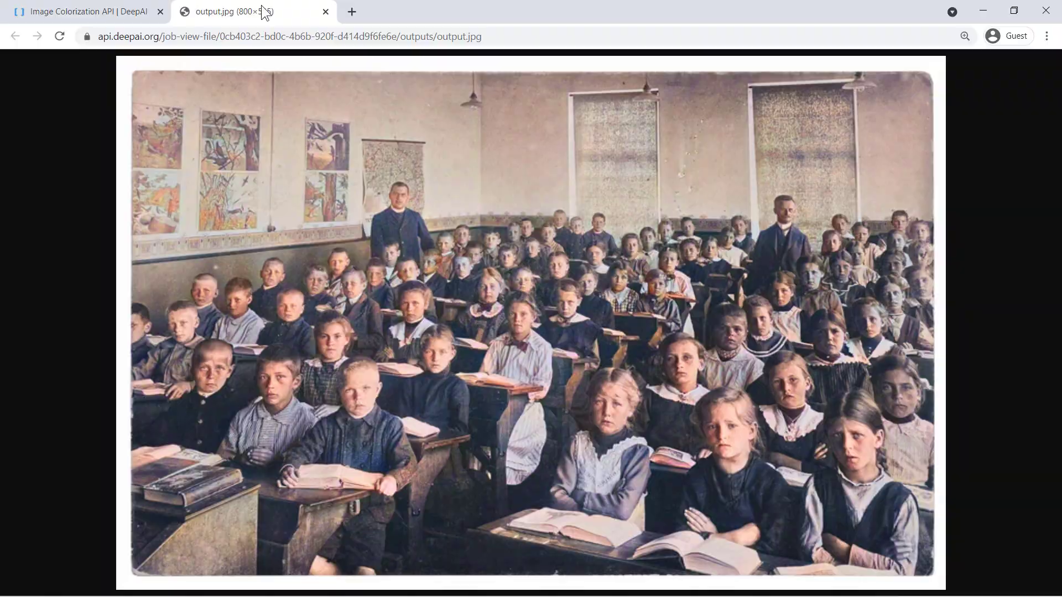
{"action": "right_click", "coordinate": [480, 171]}
{"action": "left_click", "coordinate": [515, 193]}
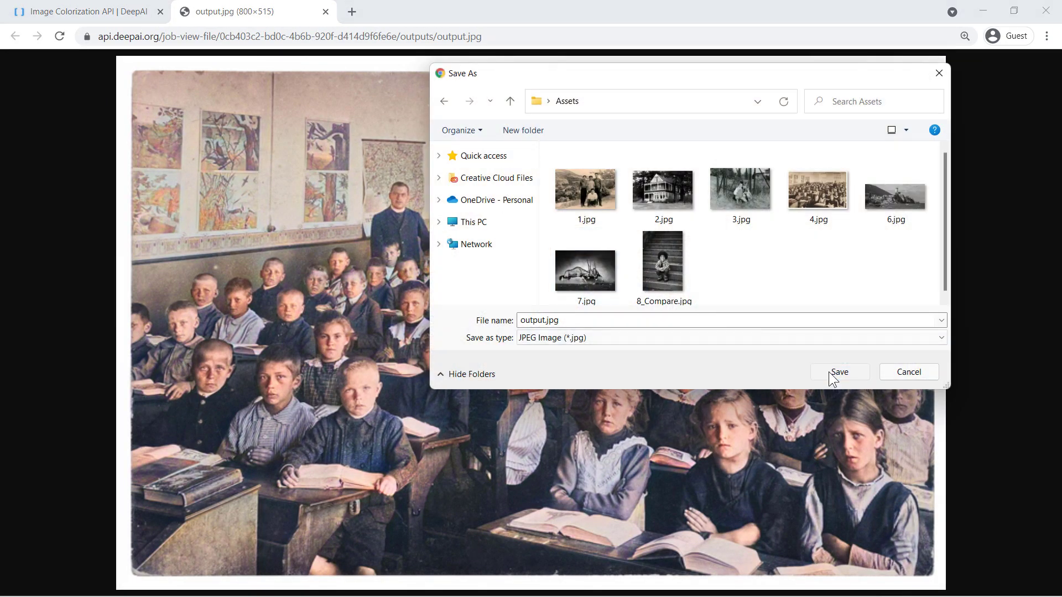
{"action": "left_click", "coordinate": [840, 372]}
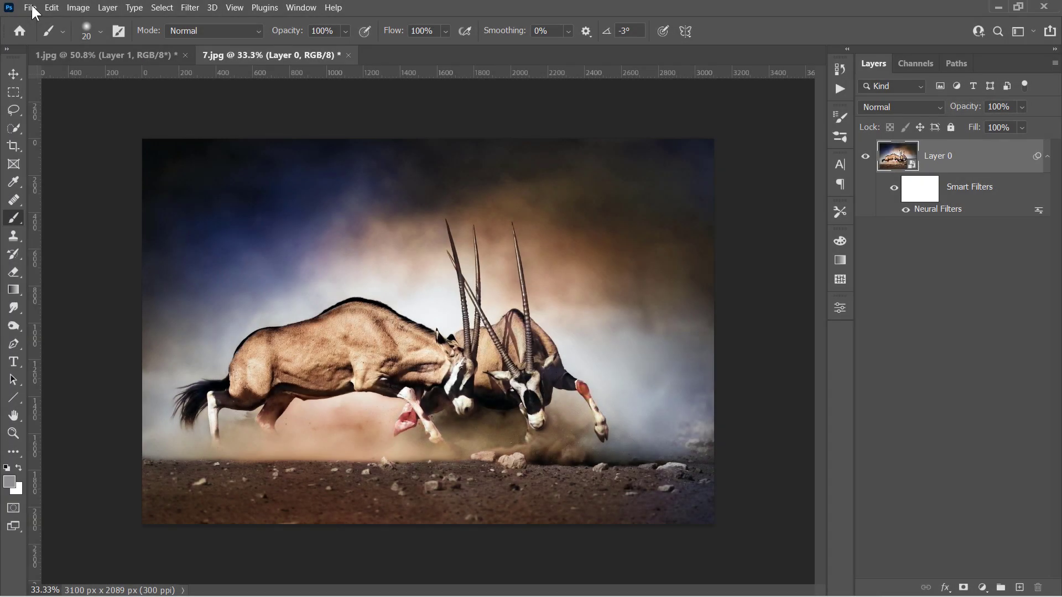
Open output.jpg in Photoshop and bring its document into view
{"action": "left_click", "coordinate": [31, 8]}
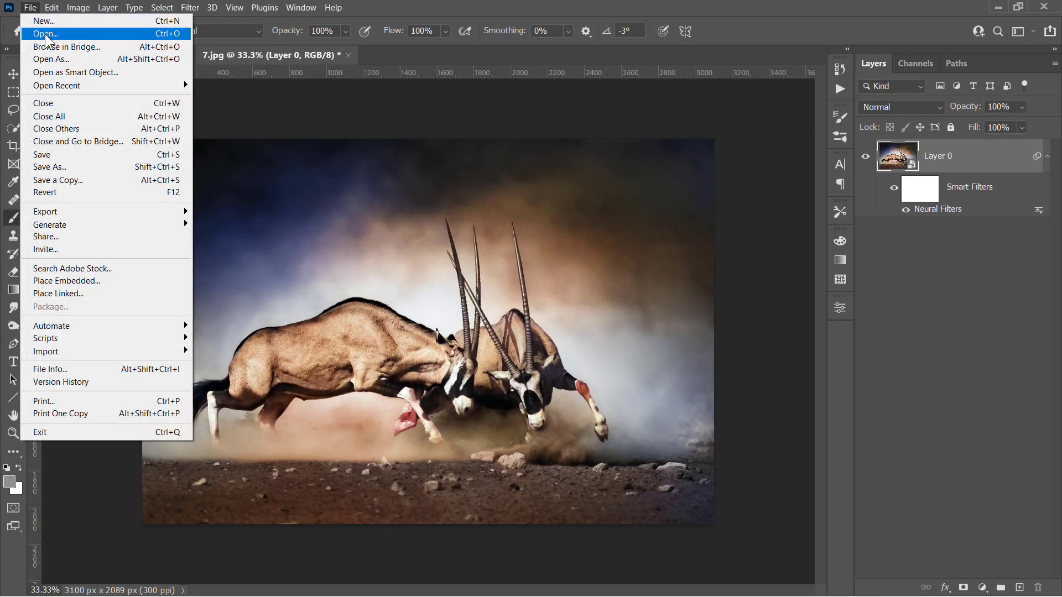
{"action": "left_click", "coordinate": [43, 33]}
{"action": "double_click", "coordinate": [401, 208]}
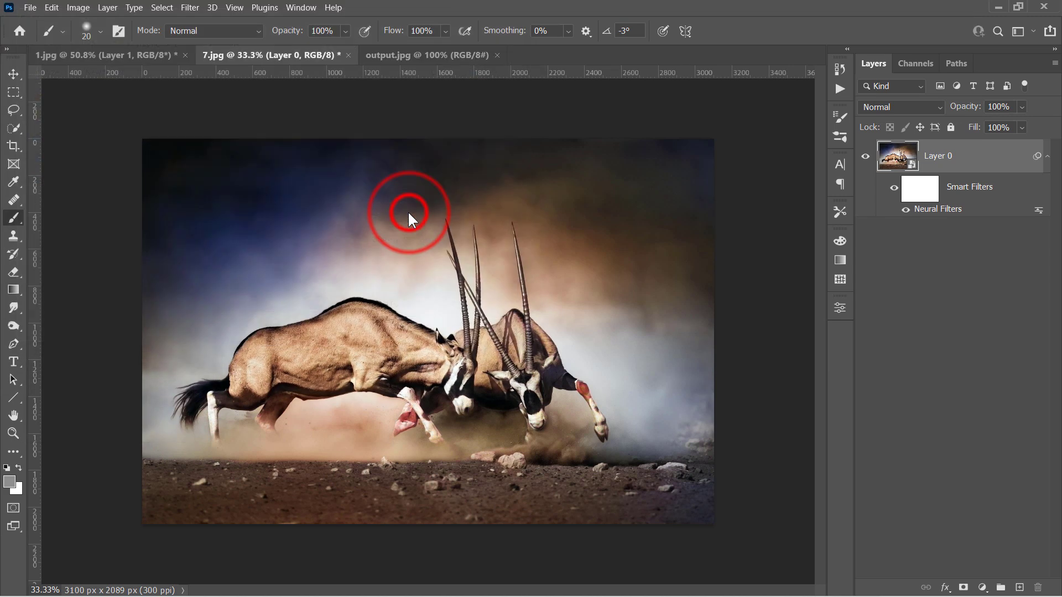
{"action": "left_click", "coordinate": [421, 55]}
{"action": "scroll", "coordinate": [331, 310], "scroll_direction": "up", "scroll_amount": 3}
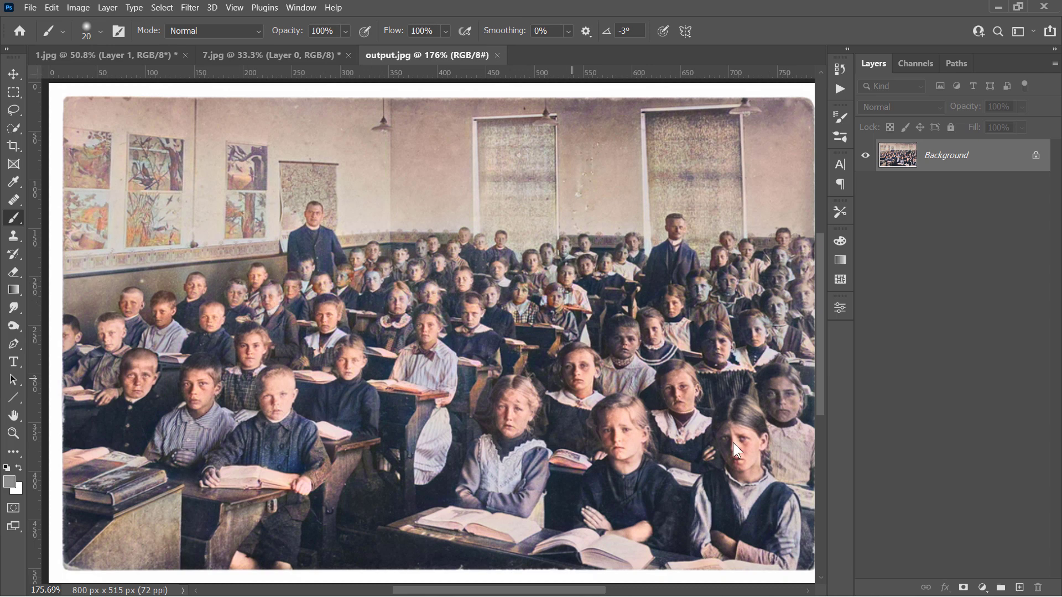
Add a new empty layer above the photo set to Color blend mode
{"action": "left_click", "coordinate": [1020, 587]}
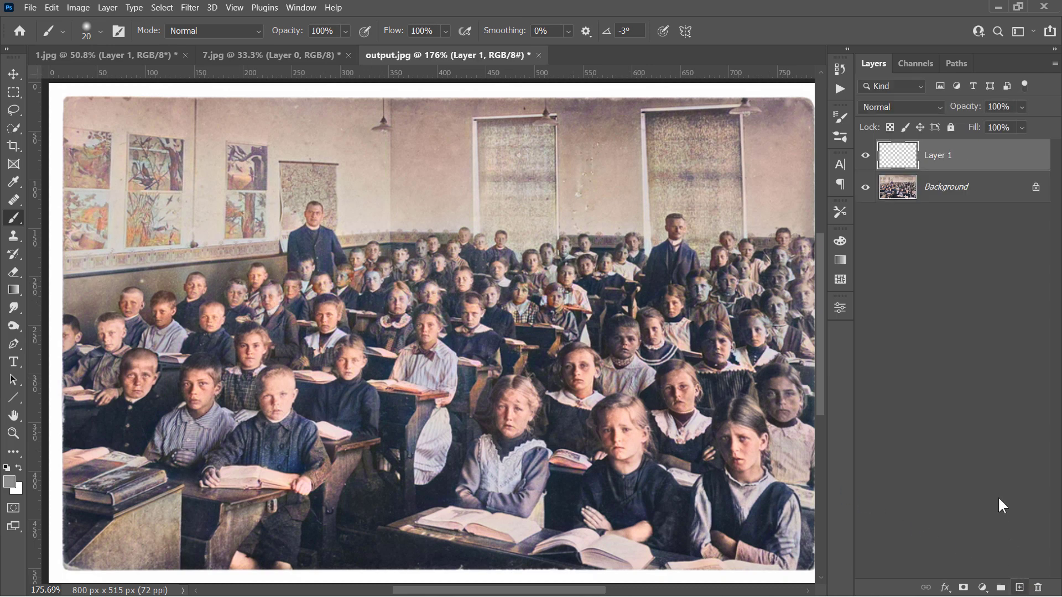
{"action": "left_click", "coordinate": [902, 106]}
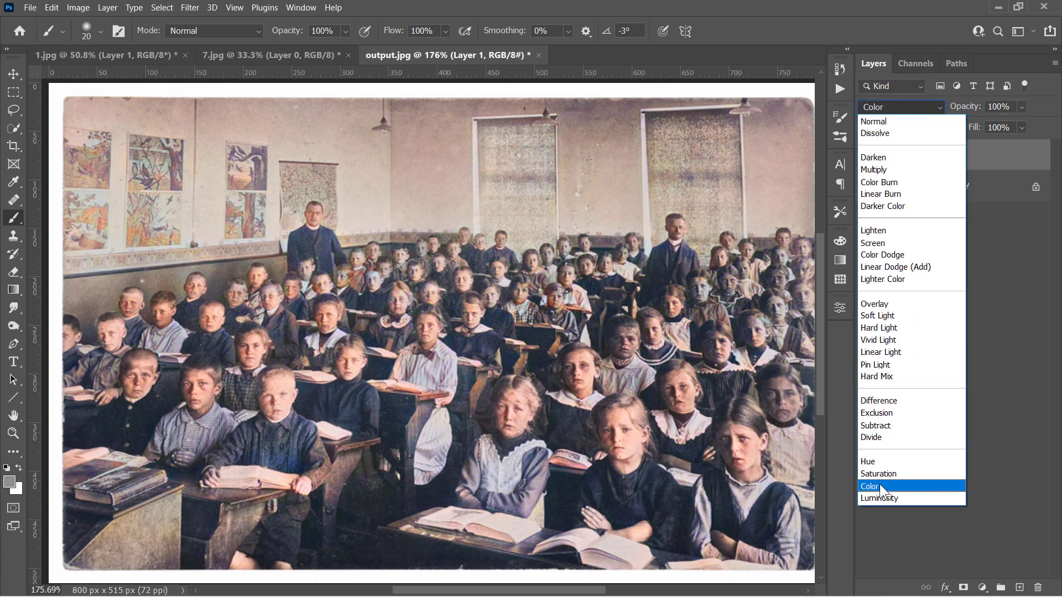
{"action": "left_click", "coordinate": [881, 486]}
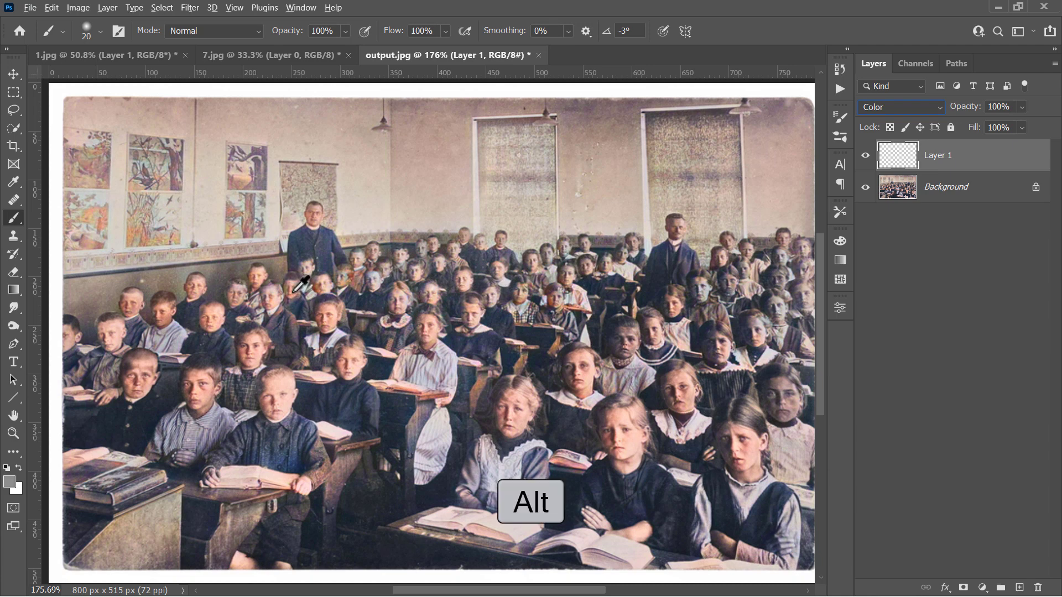
Sample a peach skin tone from a face and shrink the brush
{"action": "left_click", "coordinate": [292, 293], "text": "alt"}
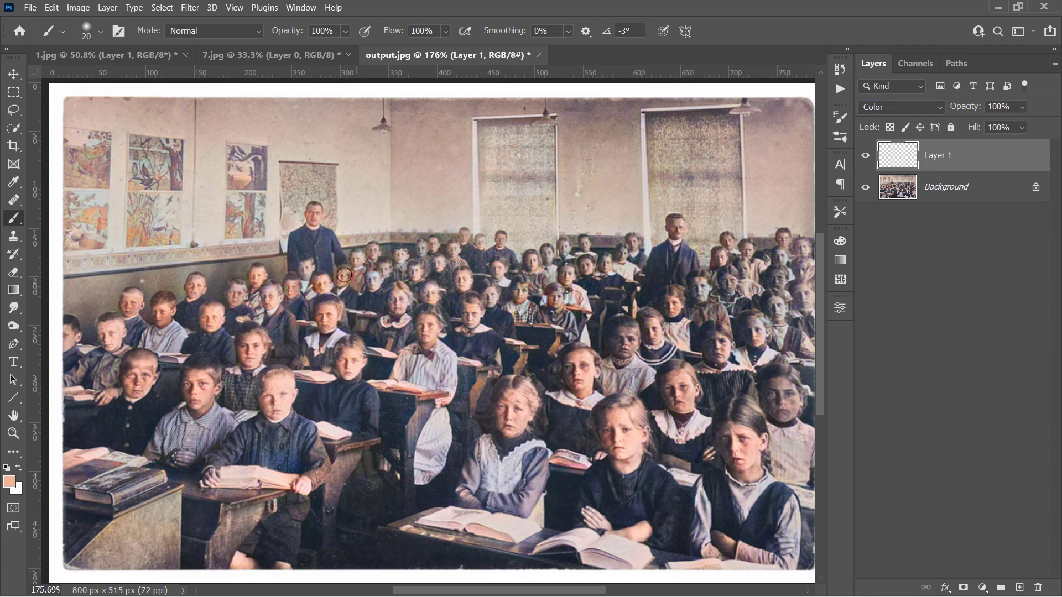
{"action": "key", "text": "bracketleft"}
{"action": "key", "text": "bracketleft"}
{"action": "key", "text": "bracketleft"}
{"action": "left_click", "coordinate": [422, 246], "text": "alt"}
{"action": "scroll", "coordinate": [703, 288], "scroll_direction": "down", "scroll_amount": 2}
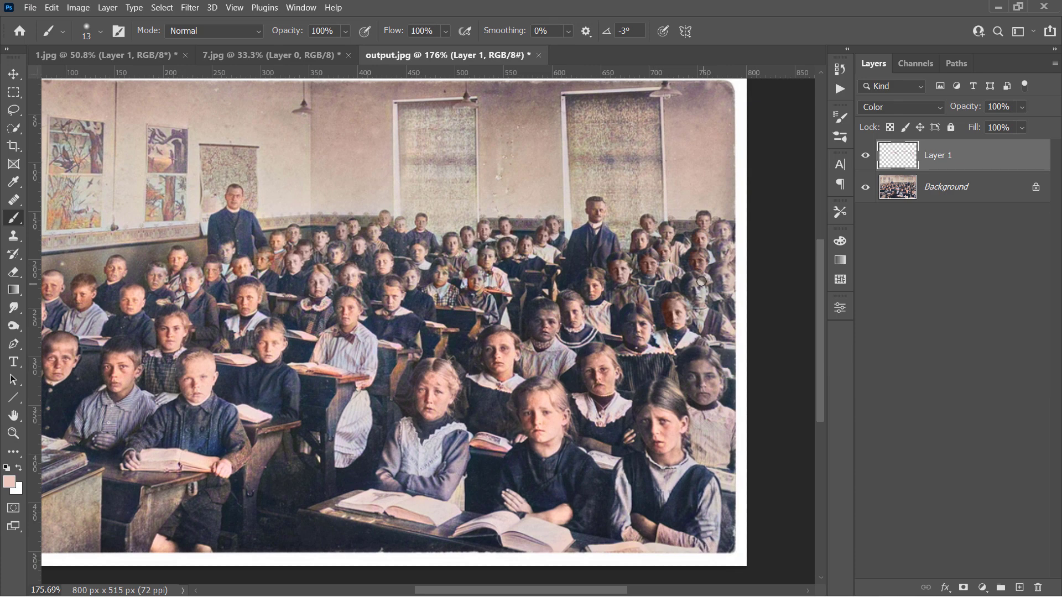
{"action": "scroll", "coordinate": [729, 282], "scroll_direction": "down", "scroll_amount": 2}
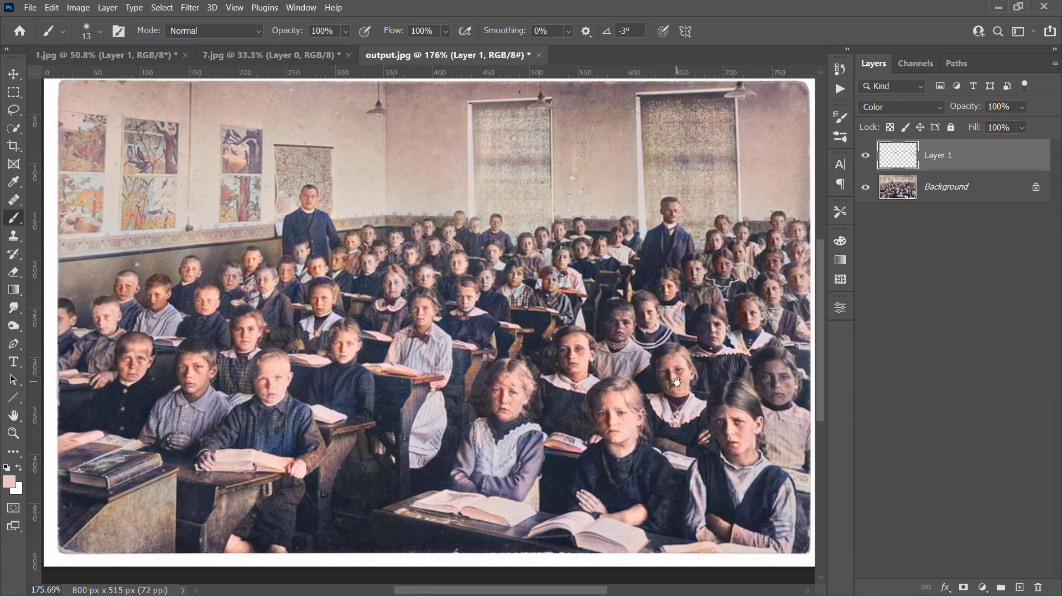
{"action": "scroll", "coordinate": [729, 282], "scroll_direction": "down", "scroll_amount": 2}
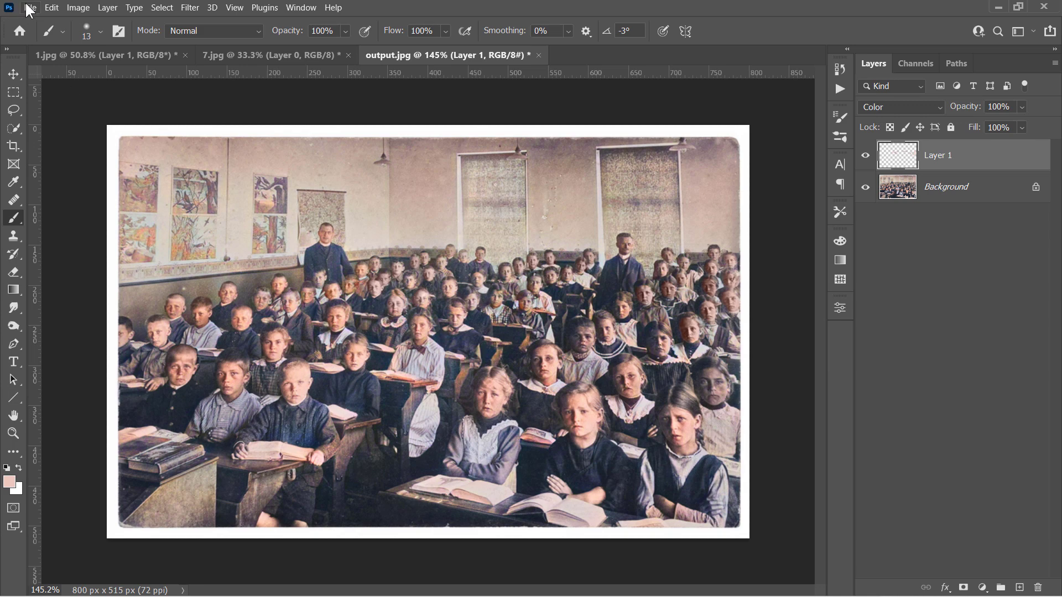
Place 4.jpg as an embedded top layer, then hide it to view the colorized version
{"action": "left_click", "coordinate": [31, 8]}
{"action": "left_click", "coordinate": [71, 274]}
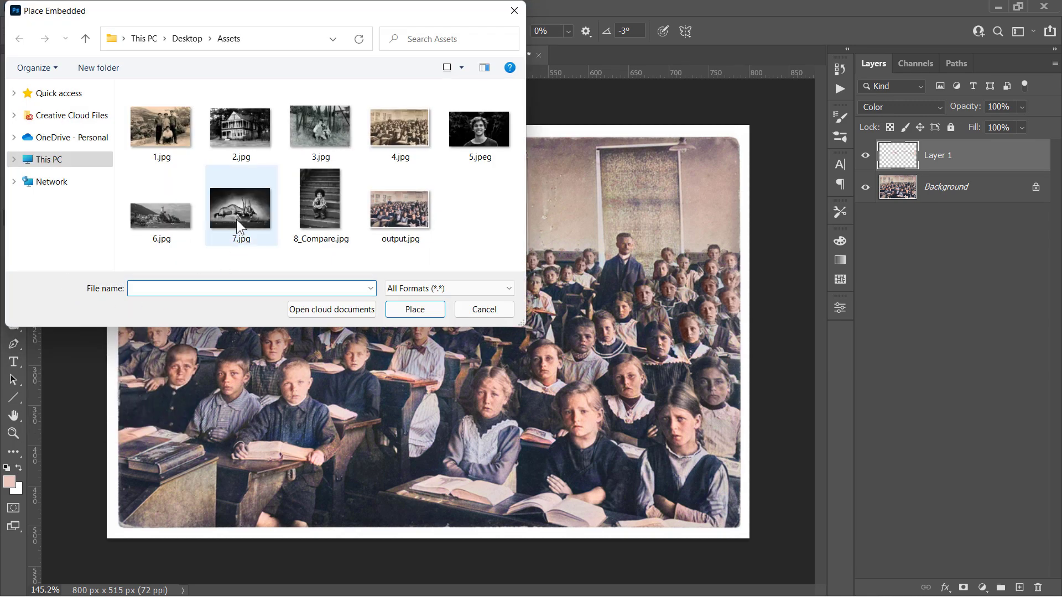
{"action": "double_click", "coordinate": [400, 129]}
{"action": "key", "text": "Return"}
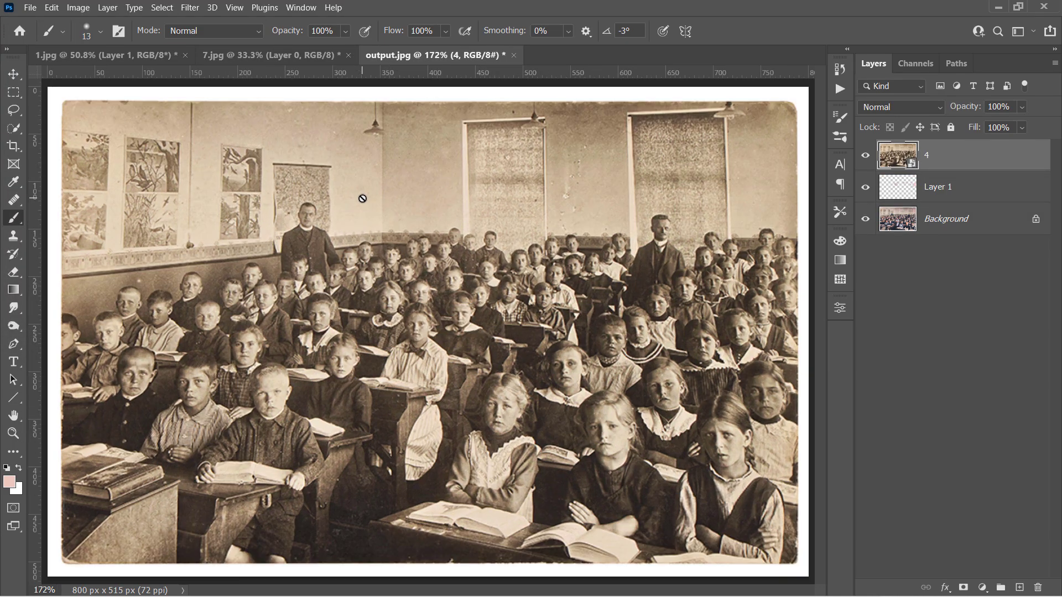
{"action": "left_click", "coordinate": [867, 155]}
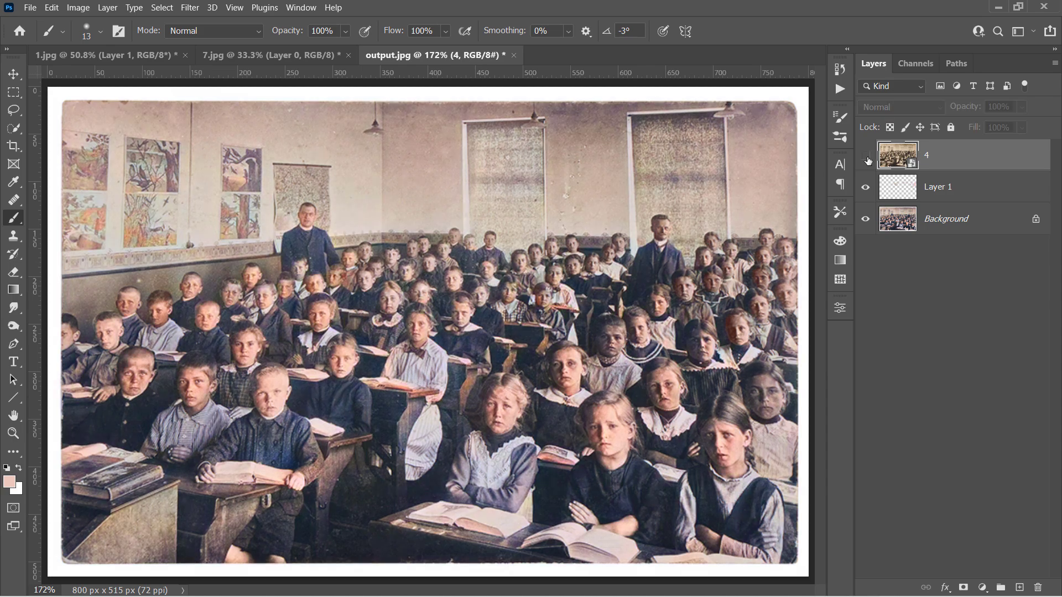
Reshow the sepia layer, slide the house photo's before/after divider, and close the photo
{"action": "left_click", "coordinate": [867, 156]}
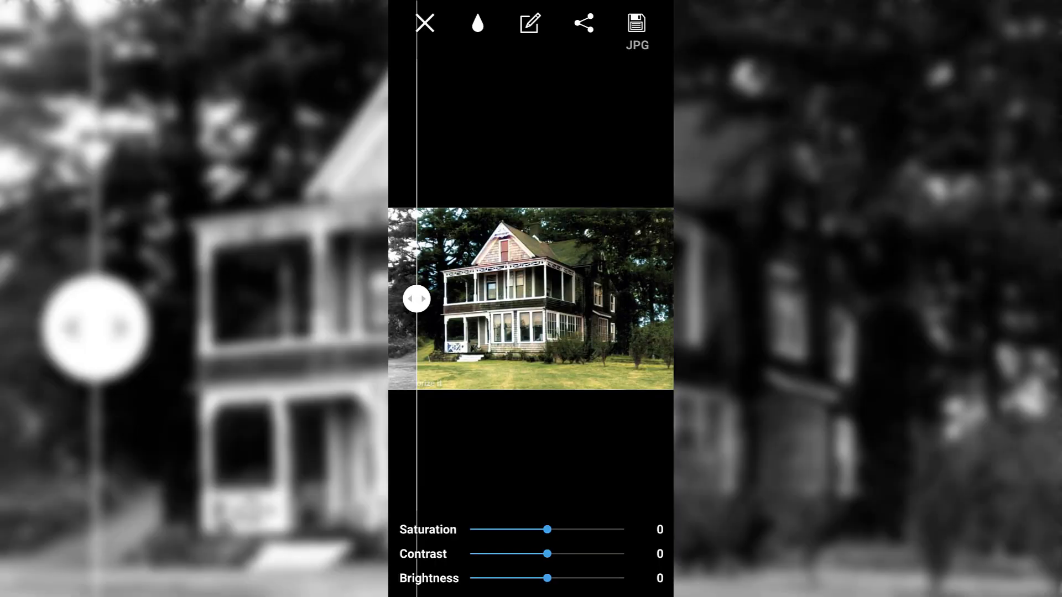
{"action": "mouse_move", "coordinate": [417, 300]}
{"action": "left_mouse_down"}
{"action": "mouse_move", "coordinate": [617, 299]}
{"action": "mouse_move", "coordinate": [433, 299]}
{"action": "left_mouse_up"}
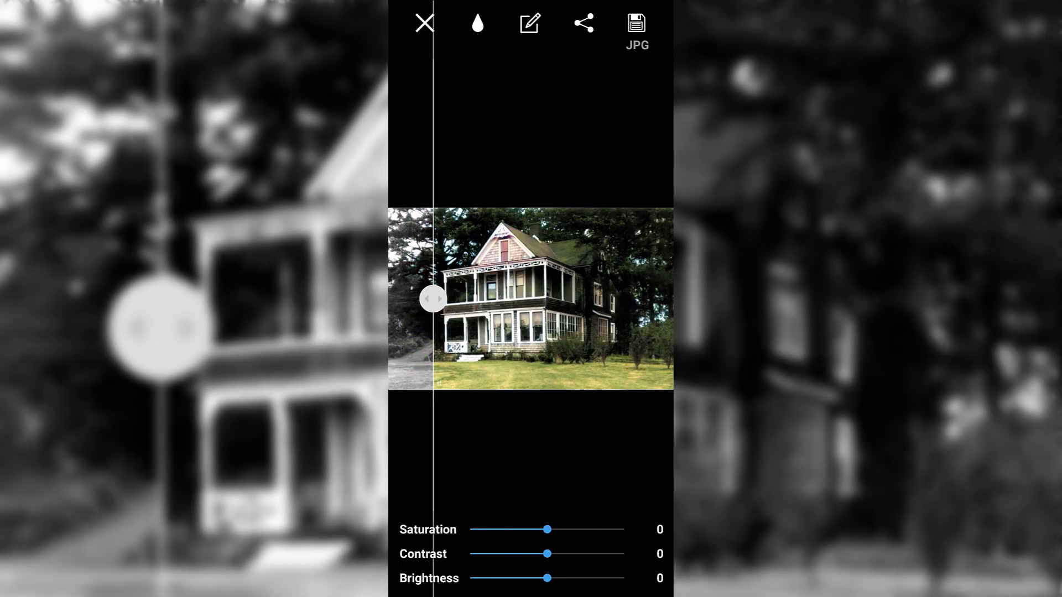
{"action": "left_click", "coordinate": [424, 23]}
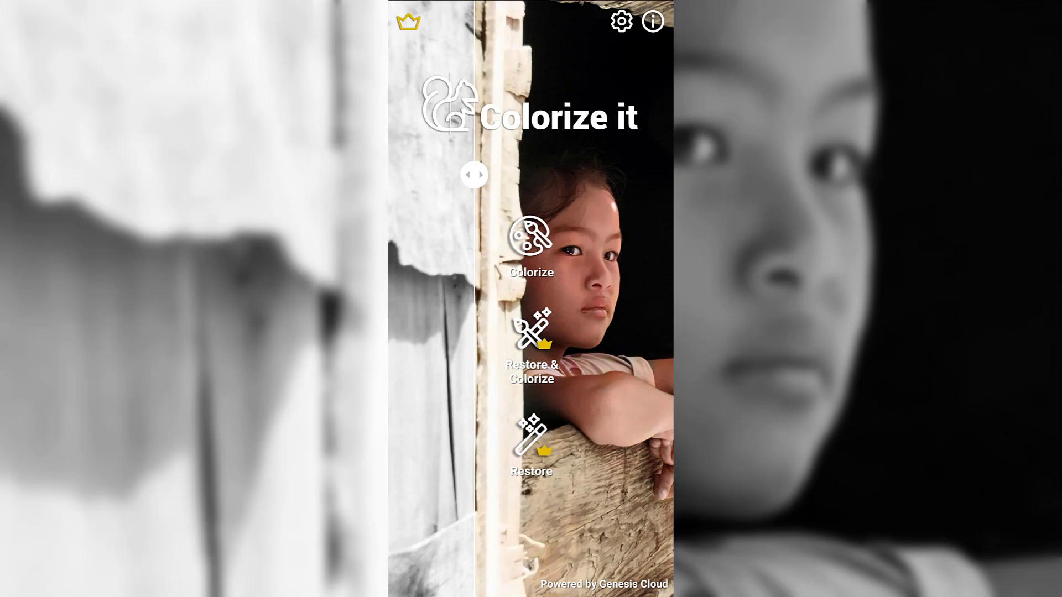
Colorize the photo of four men from recent images and compare it with the original
{"action": "left_click", "coordinate": [531, 249]}
{"action": "left_click", "coordinate": [601, 531]}
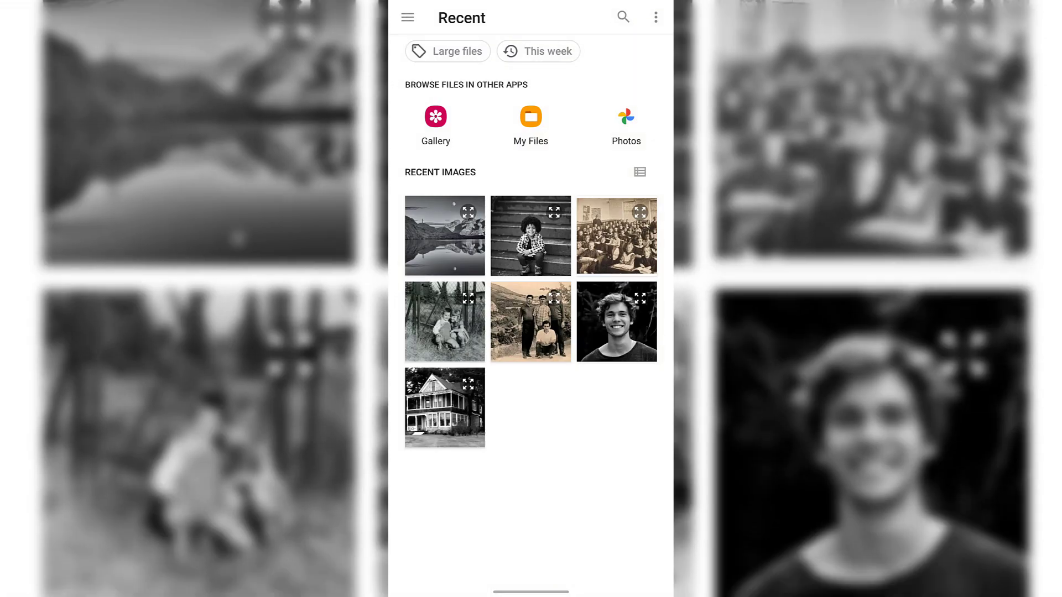
{"action": "left_click", "coordinate": [530, 322]}
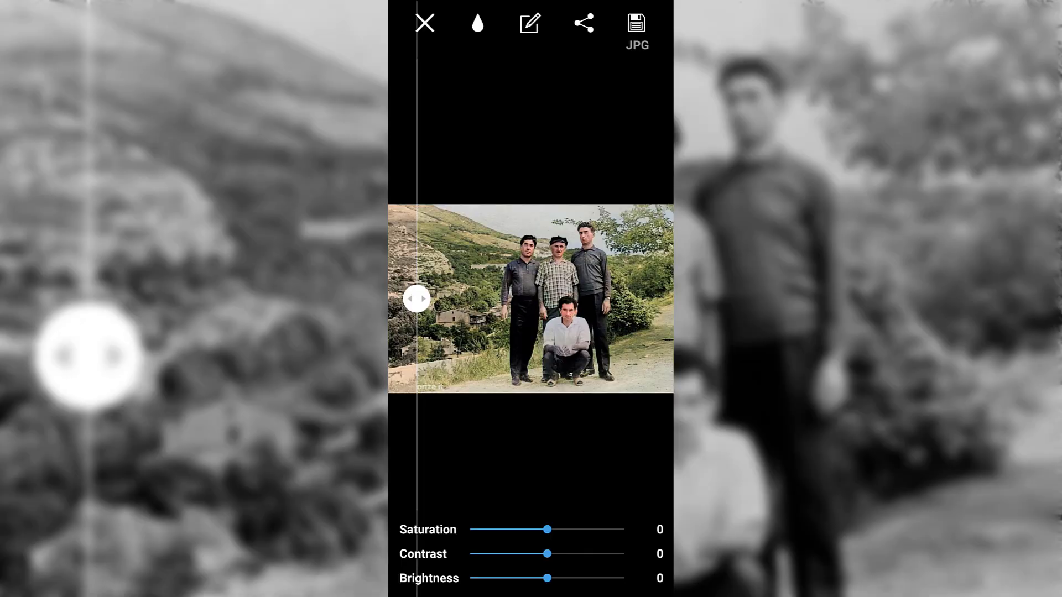
{"action": "mouse_move", "coordinate": [416, 299]}
{"action": "left_mouse_down"}
{"action": "mouse_move", "coordinate": [483, 299]}
{"action": "mouse_move", "coordinate": [423, 299]}
{"action": "left_mouse_up"}
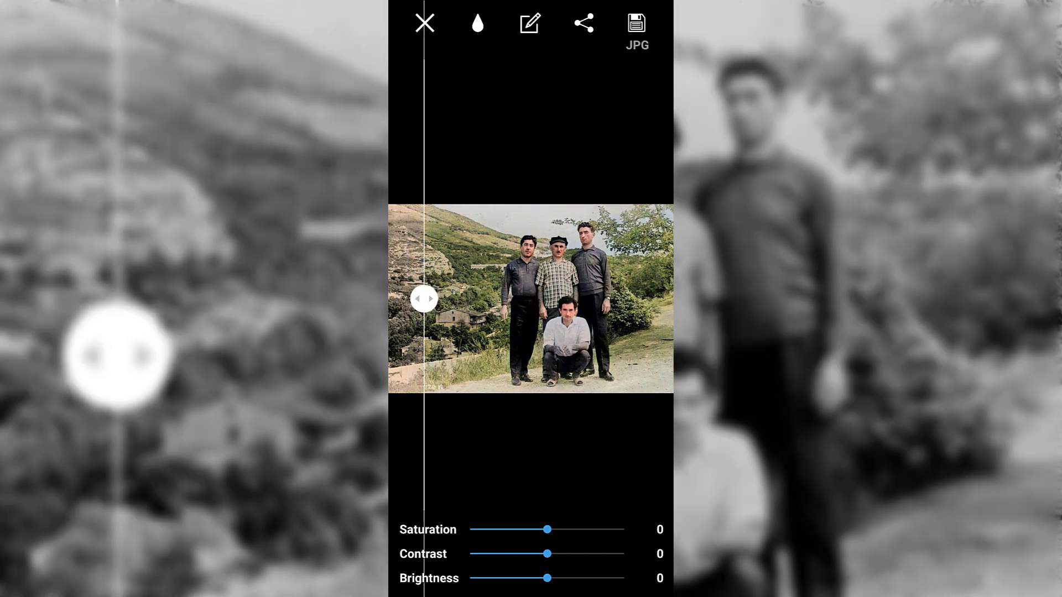
Raise the saturation slightly and save the photo as a JPG despite the watermark
{"action": "left_click_drag", "start_coordinate": [546, 530], "coordinate": [549, 578]}
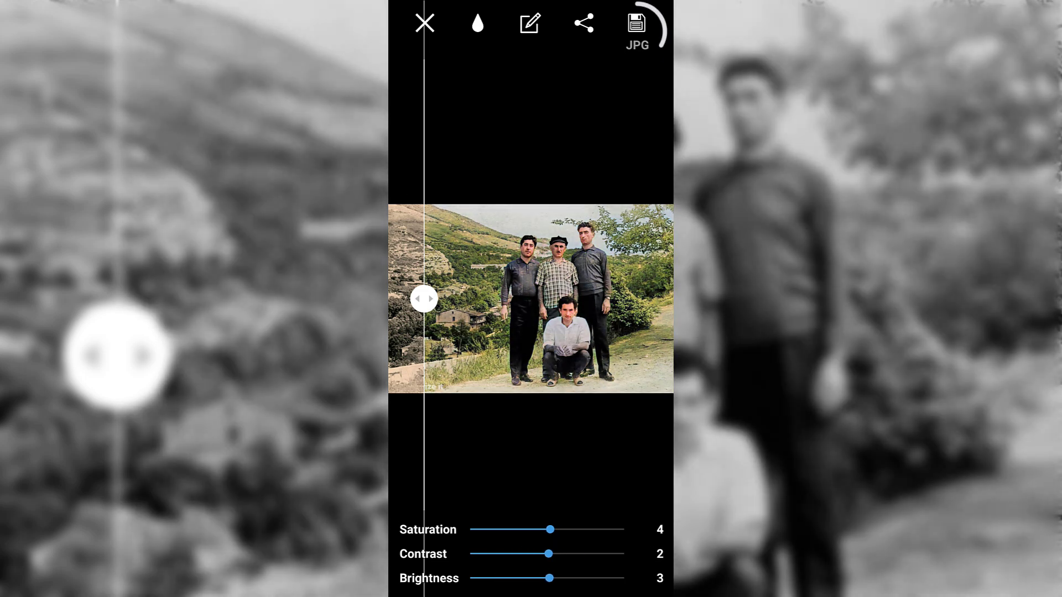
{"action": "left_click", "coordinate": [638, 29]}
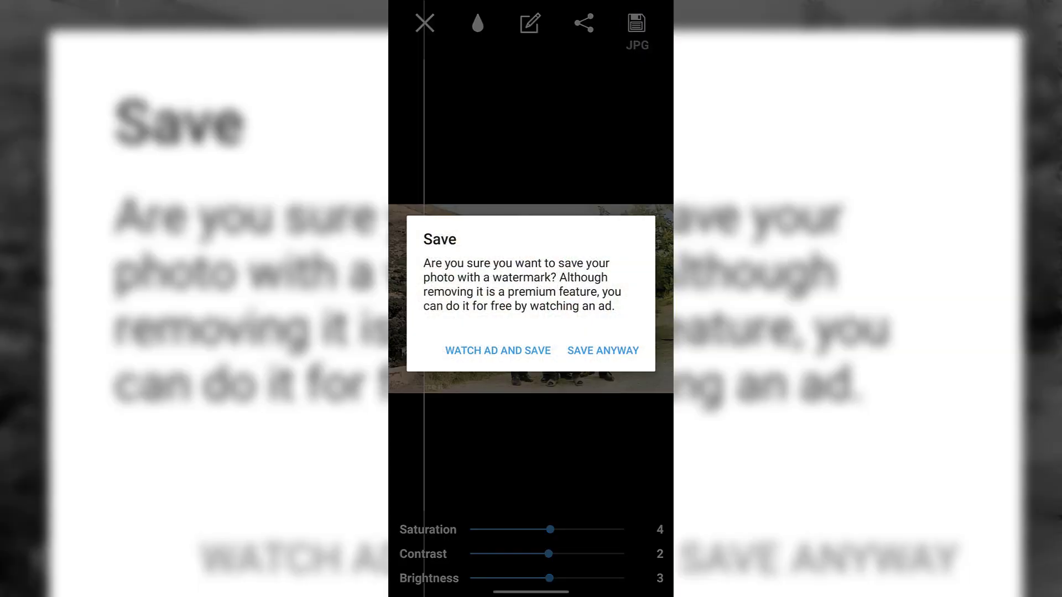
{"action": "left_click", "coordinate": [604, 350]}
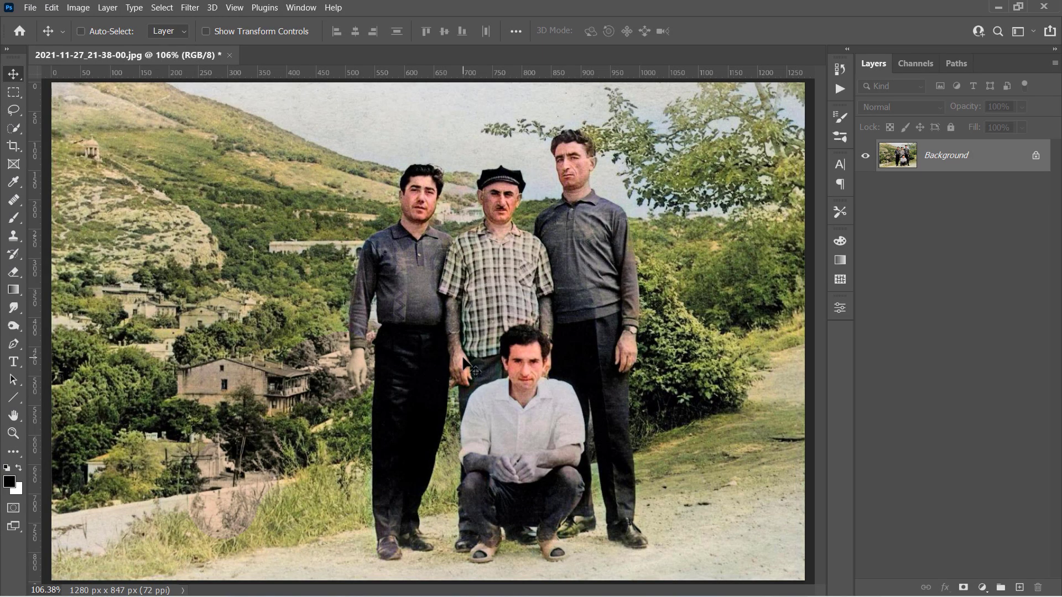
{"action": "scroll", "coordinate": [237, 499], "scroll_direction": "up", "scroll_amount": 3}
{"action": "scroll", "coordinate": [236, 499], "scroll_direction": "down", "scroll_amount": 3}
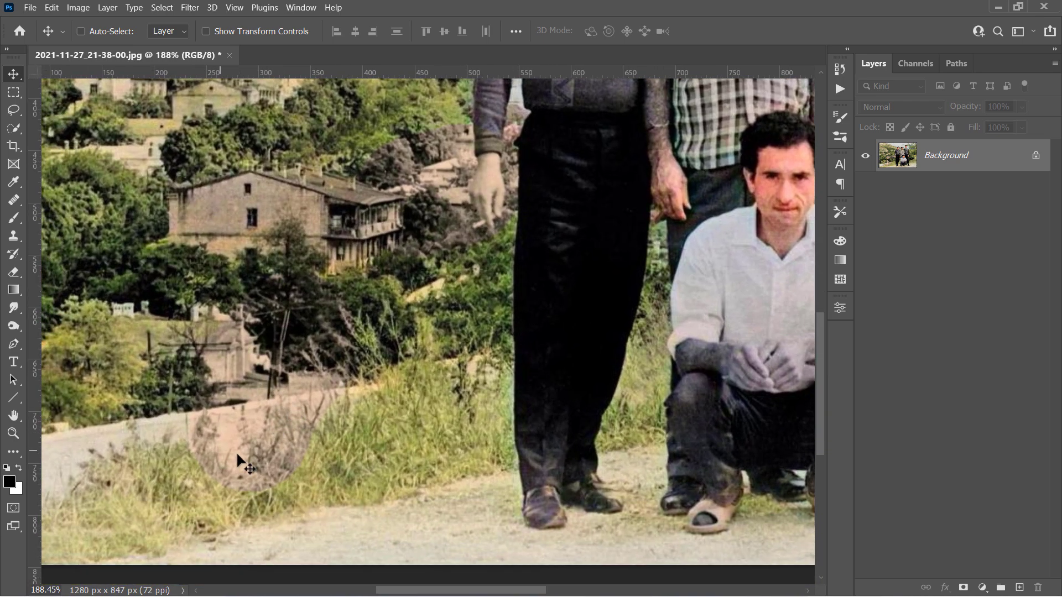
{"action": "scroll", "coordinate": [236, 452], "scroll_direction": "up", "scroll_amount": 3}
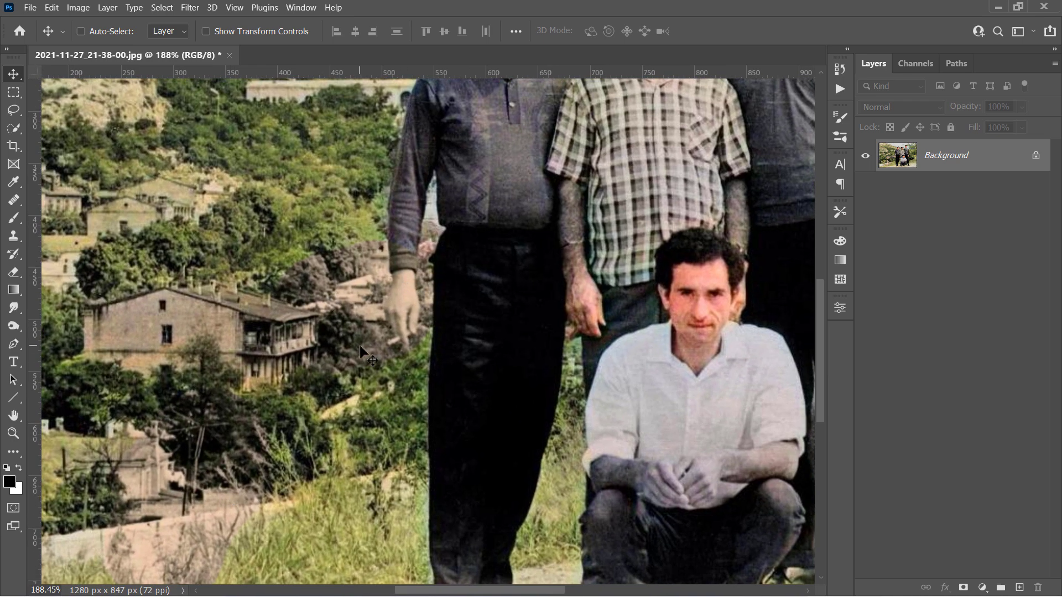
Pan to inspect the squatting man and the ground, then fit the photo to the window
{"action": "left_click_drag", "start_coordinate": [504, 432], "coordinate": [340, 282]}
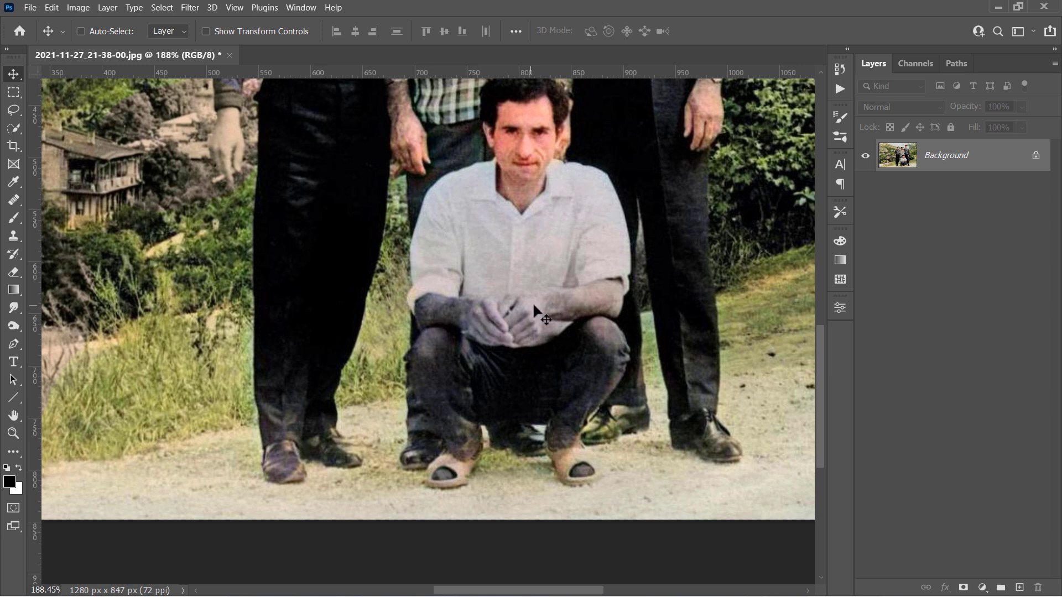
{"action": "key", "text": "ctrl+0"}
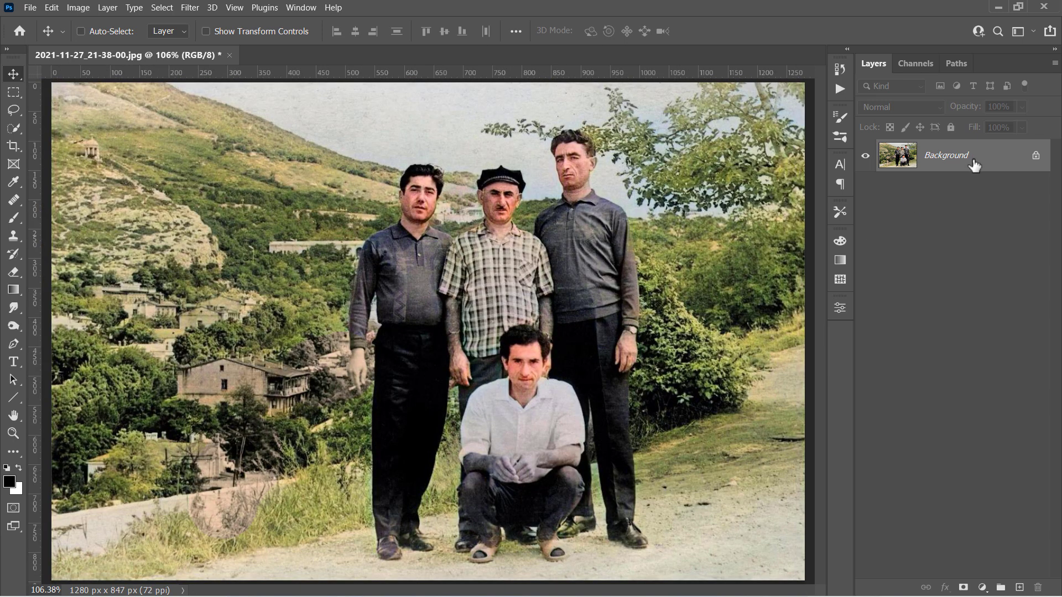
Add a Color-blend layer and sample a skin tone with the Brush
{"action": "left_click", "coordinate": [1019, 588]}
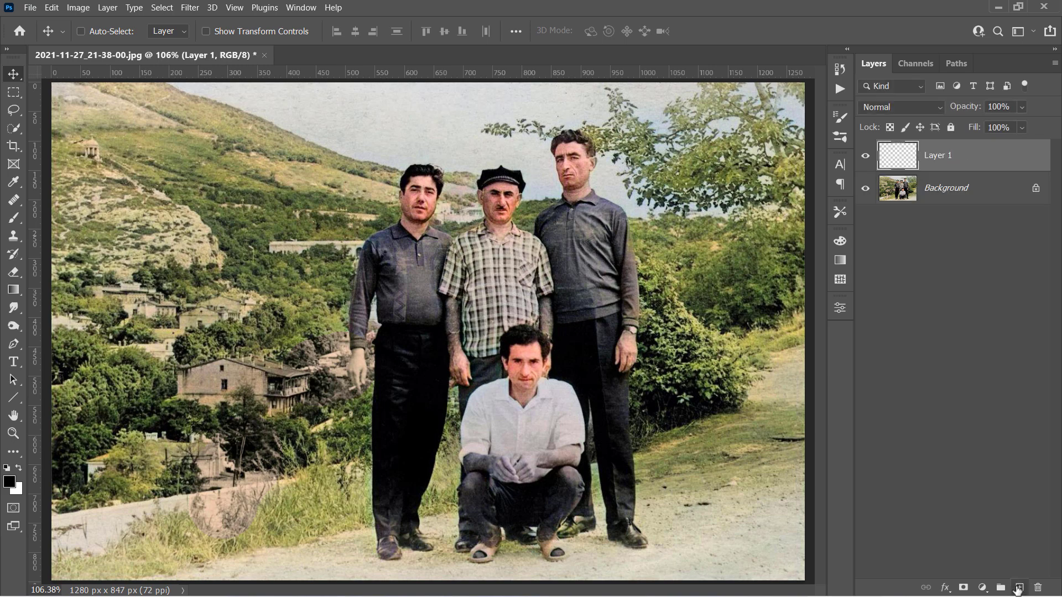
{"action": "left_click", "coordinate": [901, 107]}
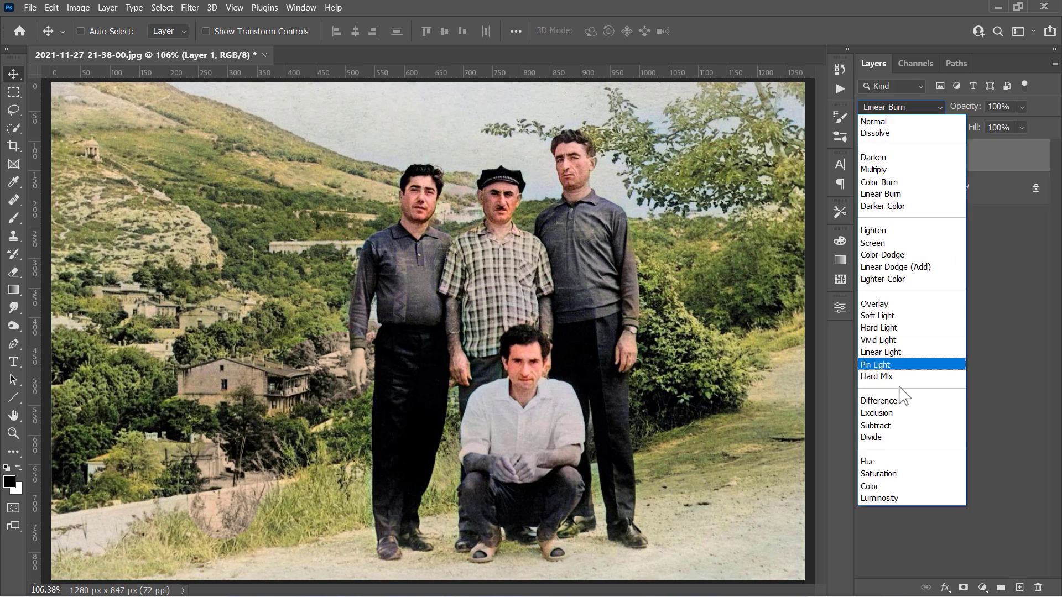
{"action": "left_click", "coordinate": [872, 486]}
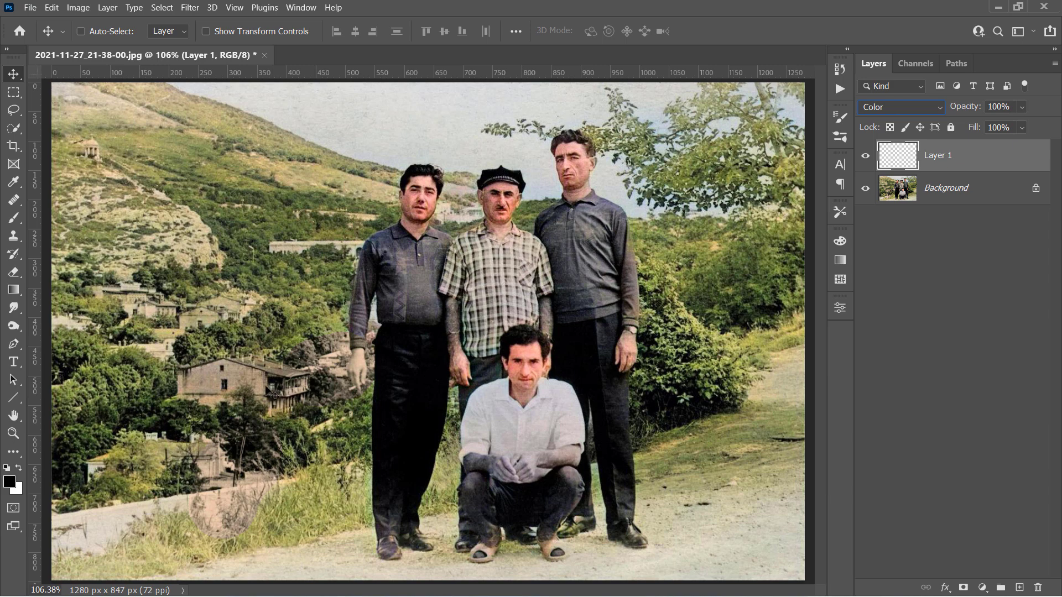
{"action": "left_click", "coordinate": [15, 218]}
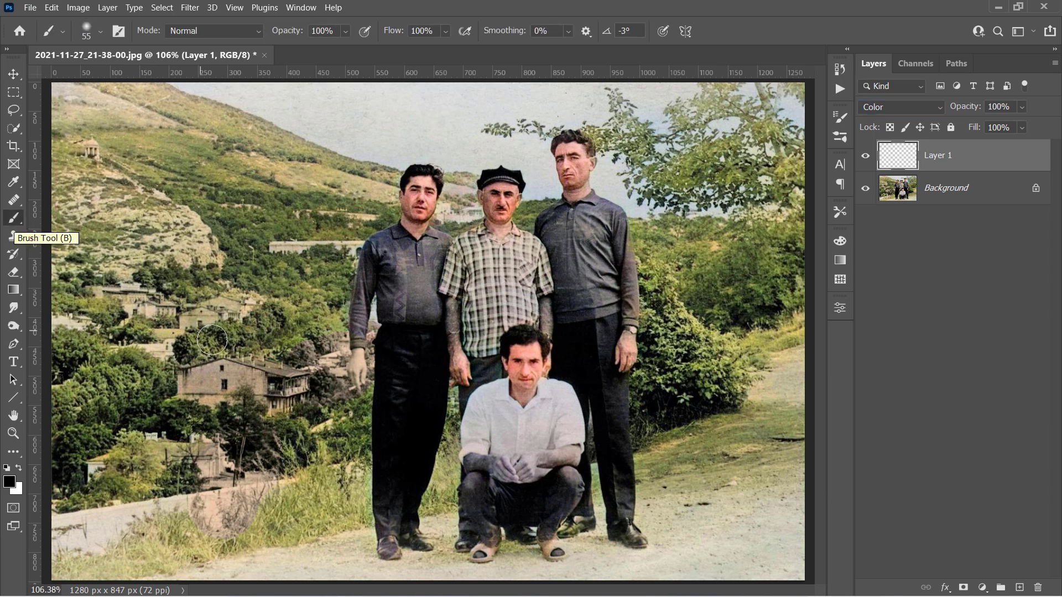
{"action": "key", "text": "alt"}
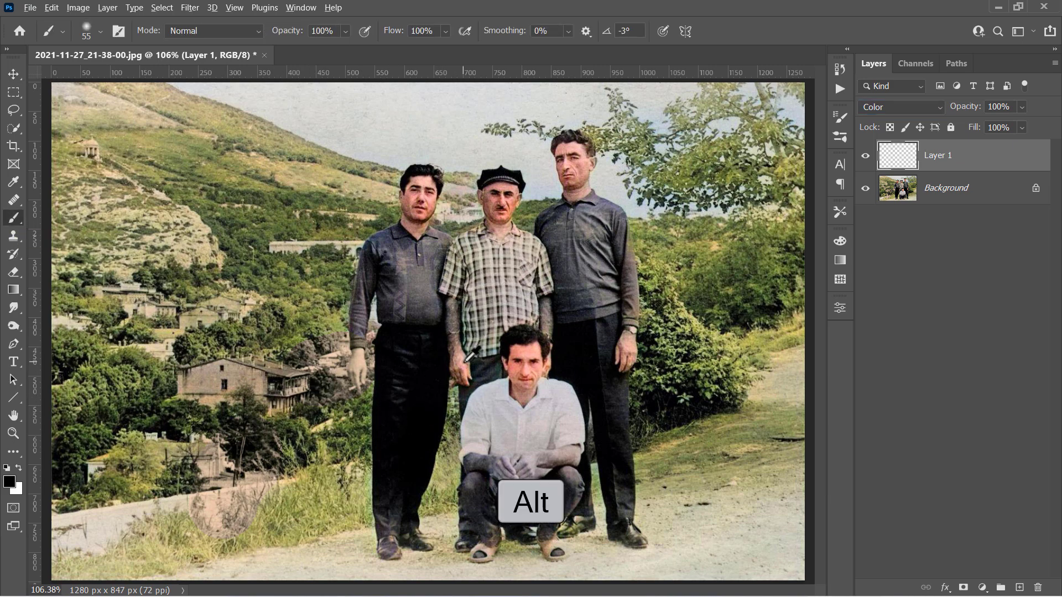
{"action": "left_click", "coordinate": [470, 358], "text": "alt"}
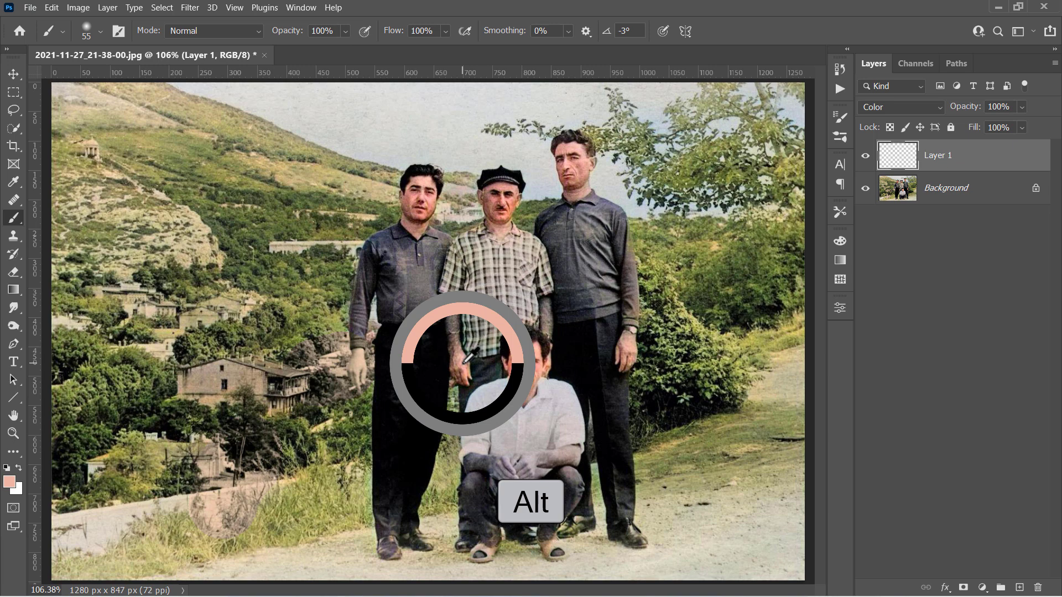
{"action": "scroll", "coordinate": [470, 357], "scroll_direction": "up", "scroll_amount": 5}
{"action": "scroll", "coordinate": [469, 357], "scroll_direction": "up", "scroll_amount": 3}
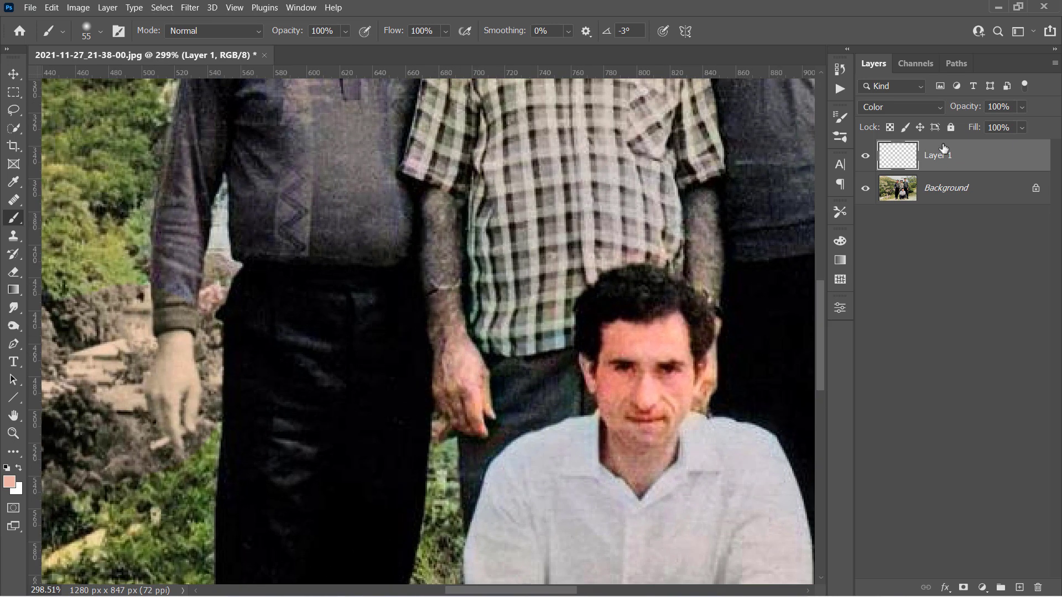
Paint skin tone over the men's grey arms and hands with a smaller brush
{"action": "key", "text": "bracketleft"}
{"action": "key", "text": "bracketleft"}
{"action": "key", "text": "bracketleft"}
{"action": "left_click_drag", "start_coordinate": [512, 291], "coordinate": [448, 316]}
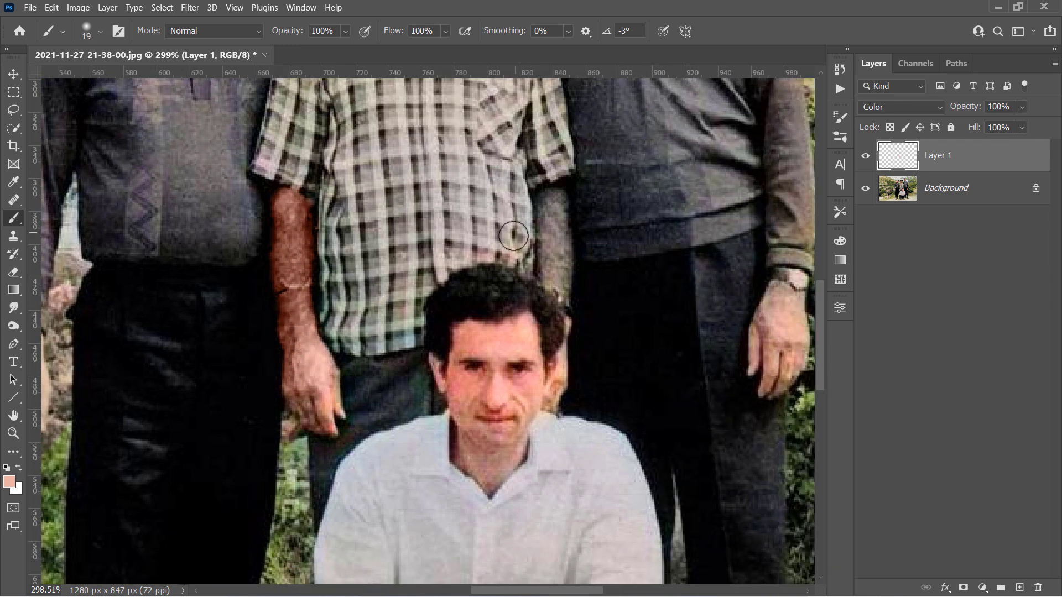
{"action": "key", "text": "bracketleft"}
{"action": "key", "text": "bracketleft"}
{"action": "key", "text": "bracketleft"}
{"action": "left_click_drag", "start_coordinate": [531, 369], "coordinate": [465, 132]}
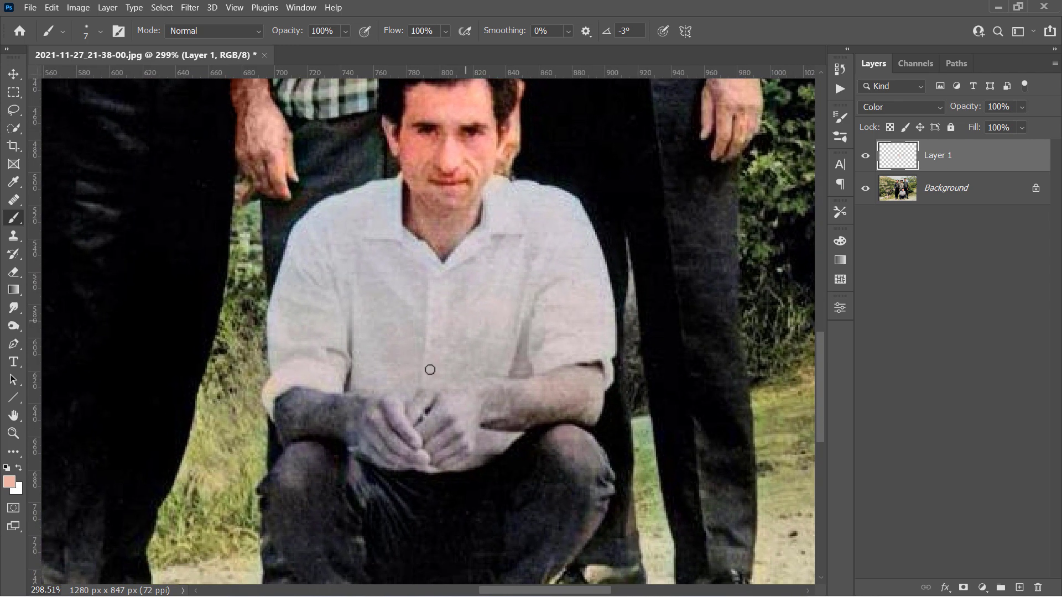
{"action": "left_click_drag", "start_coordinate": [320, 407], "coordinate": [357, 425]}
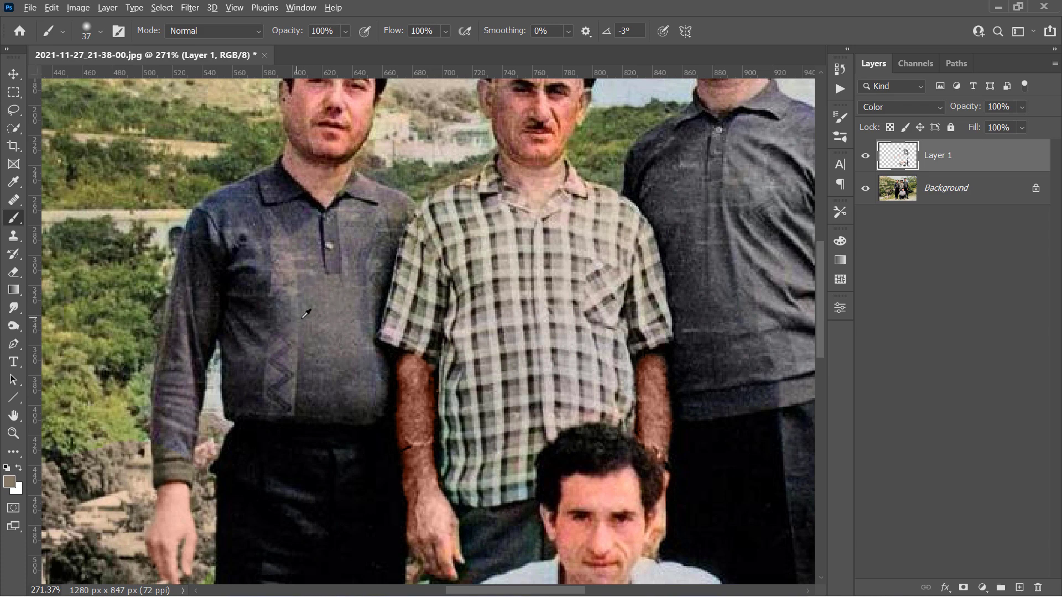
Pick a dark purple paint colour and brush it over the left man's shirt
{"action": "left_click", "coordinate": [11, 482]}
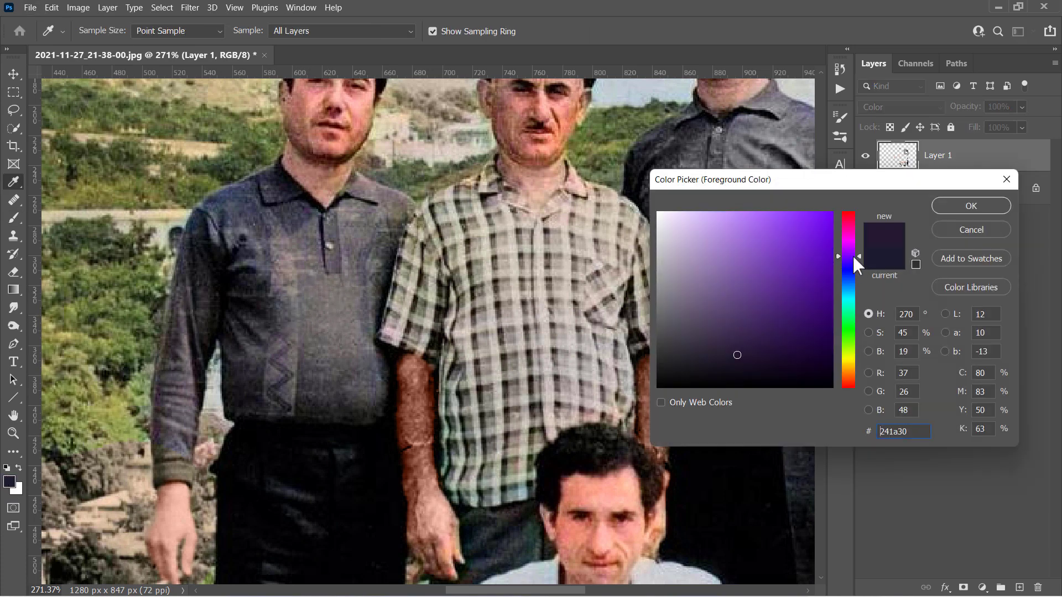
{"action": "left_click_drag", "start_coordinate": [848, 255], "coordinate": [848, 223]}
{"action": "left_click", "coordinate": [972, 206]}
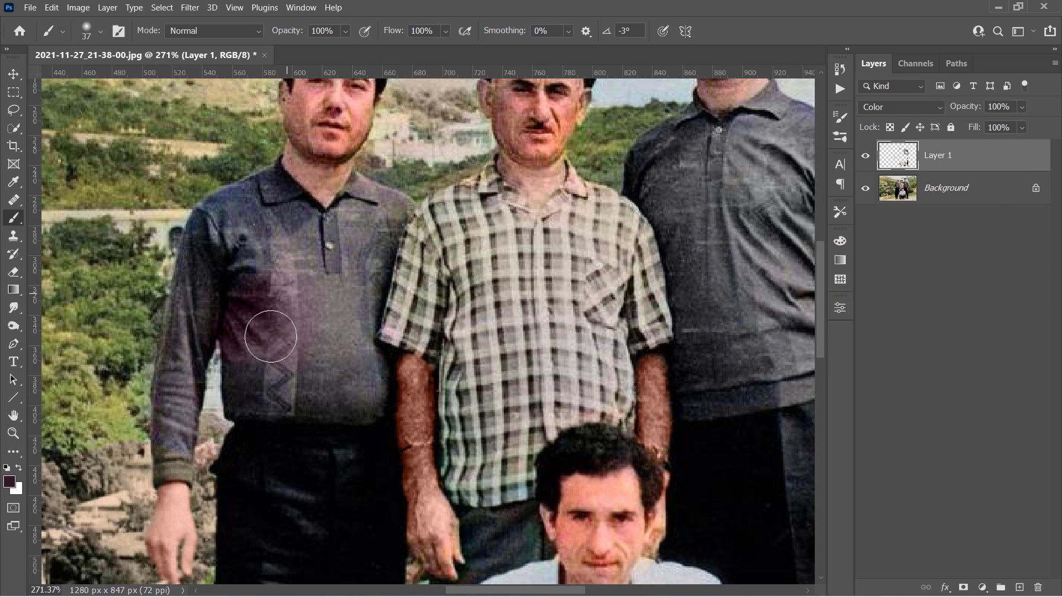
{"action": "left_click_drag", "start_coordinate": [319, 288], "coordinate": [332, 243]}
{"action": "key", "text": "bracketleft"}
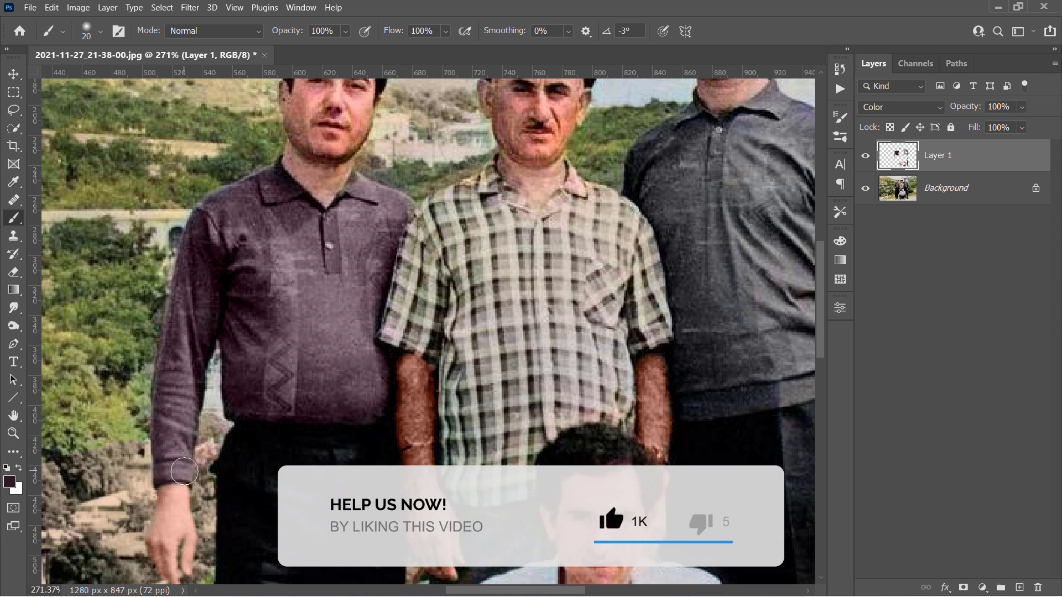
{"action": "scroll", "coordinate": [229, 222], "scroll_direction": "up", "scroll_amount": 1}
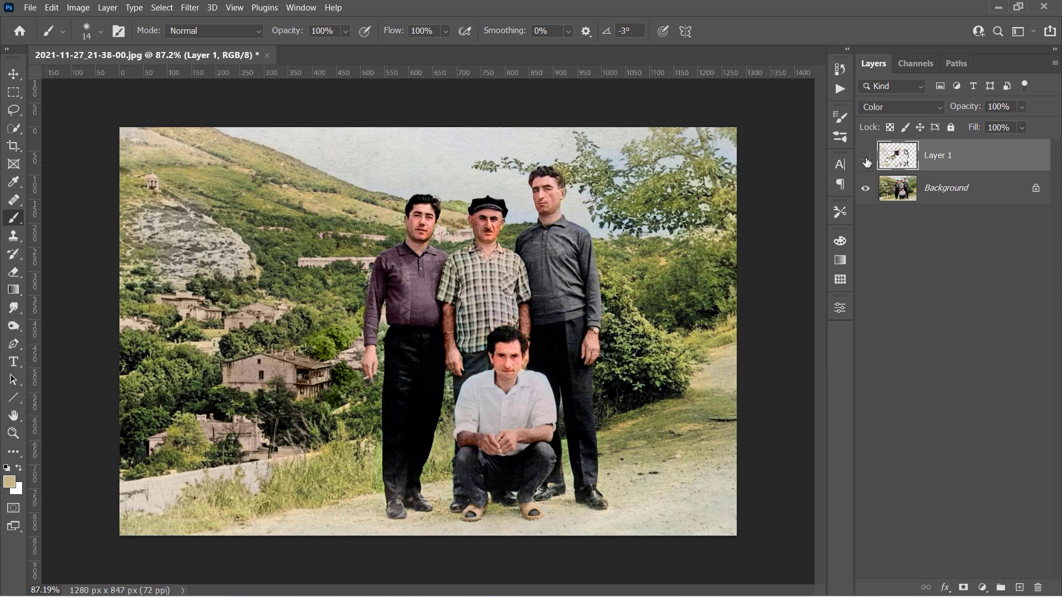
{"action": "left_click", "coordinate": [865, 154]}
{"action": "left_click", "coordinate": [866, 156]}
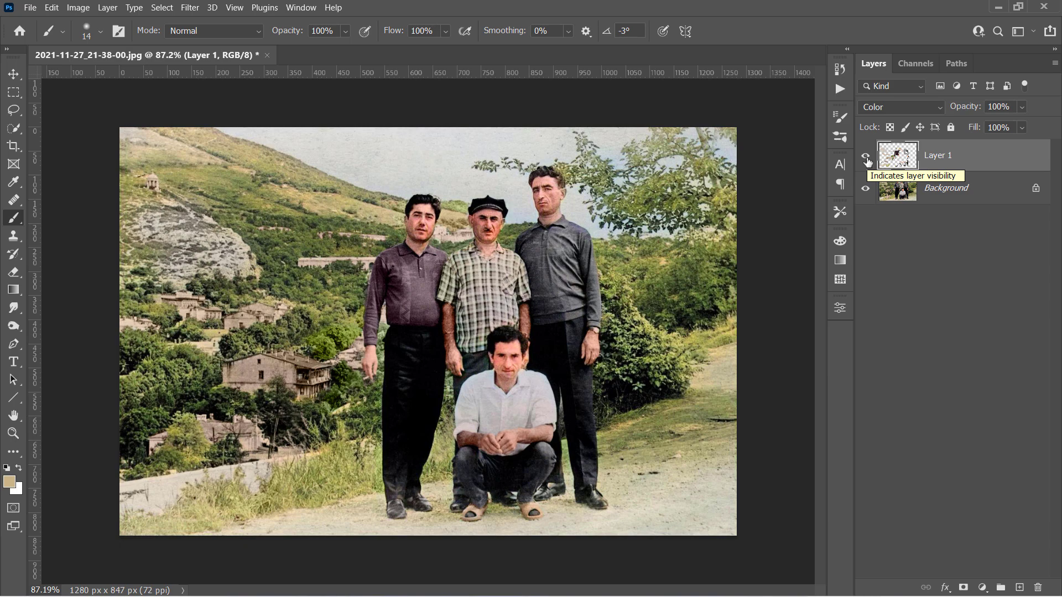
{"action": "left_click", "coordinate": [866, 155]}
{"action": "left_click", "coordinate": [866, 156]}
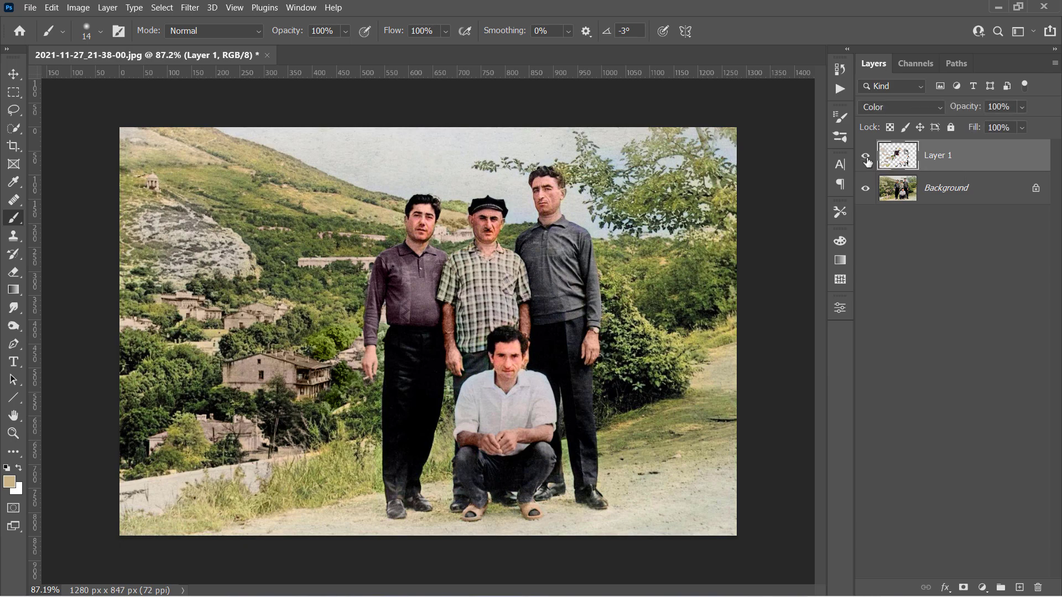